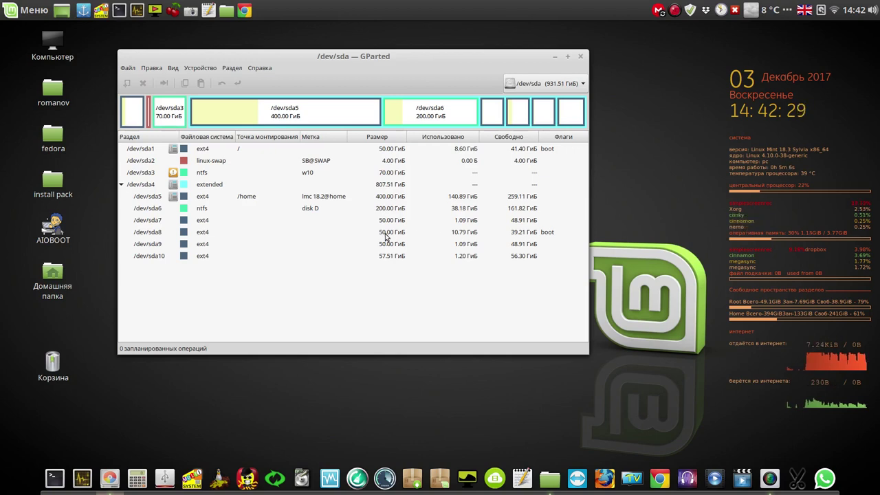
Examine the /dev/sda8, /dev/sda1 and /dev/sda3 entries in the disk's partition list.
click(387, 233)
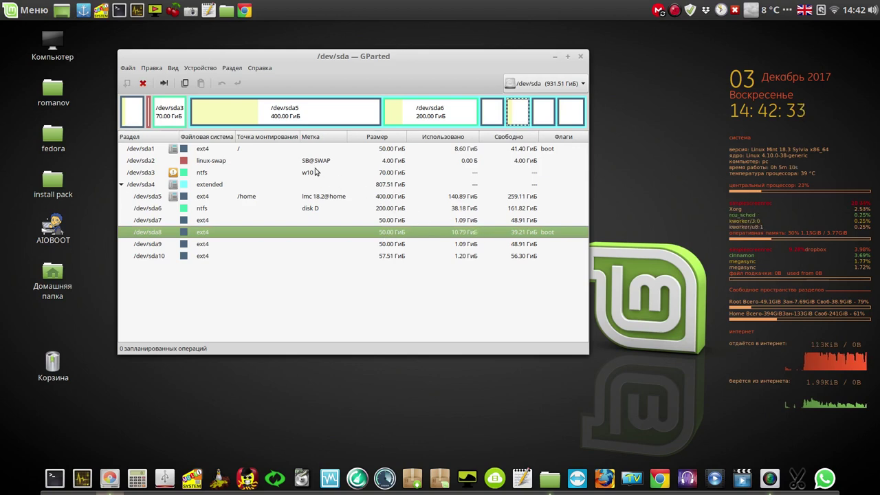
click(284, 151)
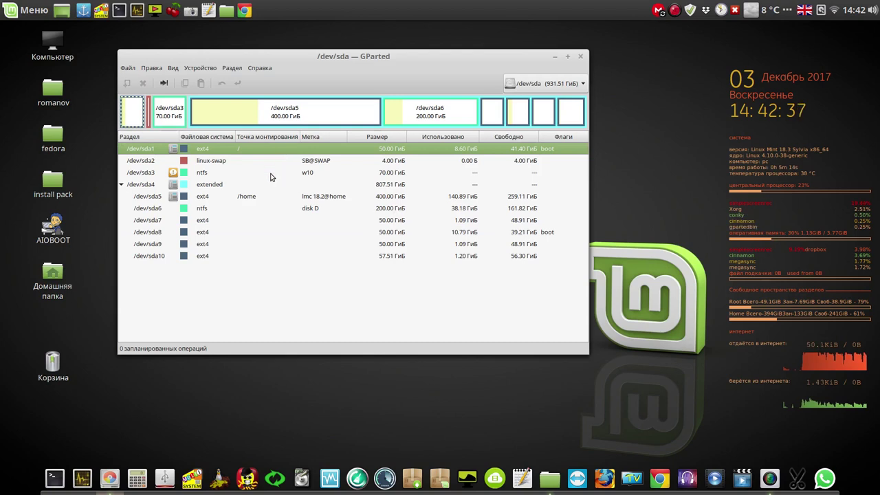
click(270, 175)
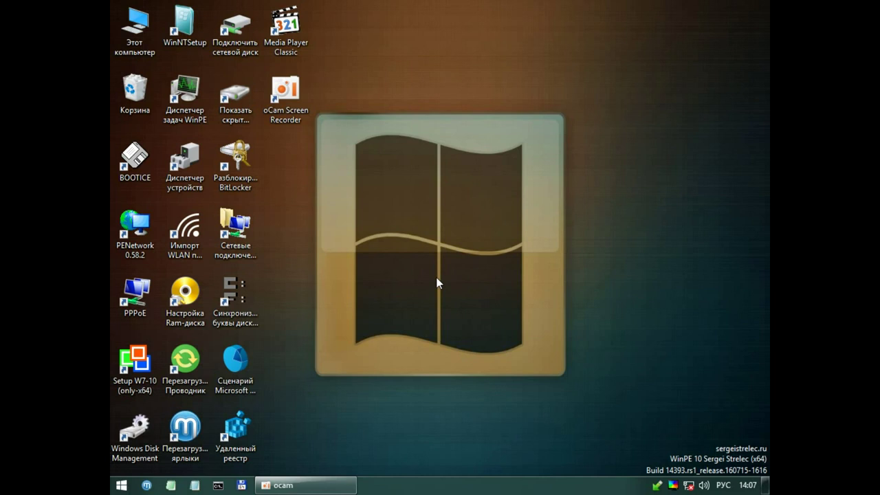
Launch Acronis True Image 2017 from the backup and recovery programs and open its disk recovery page.
click(122, 486)
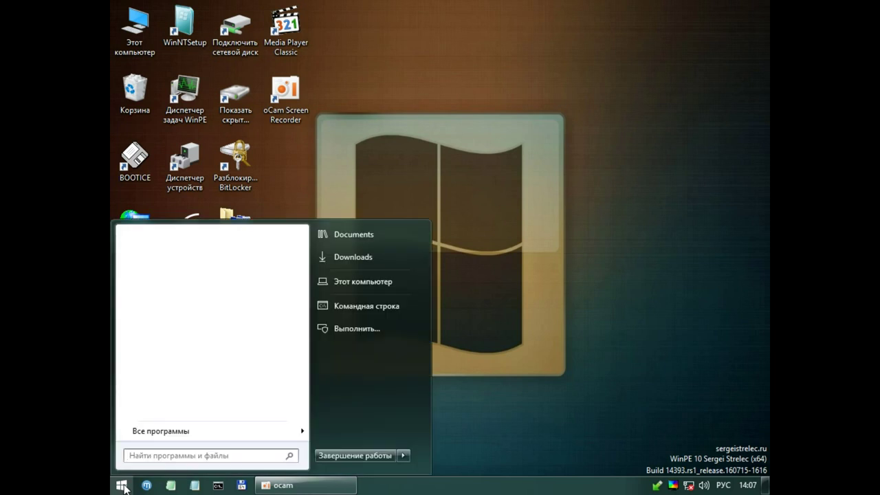
click(162, 438)
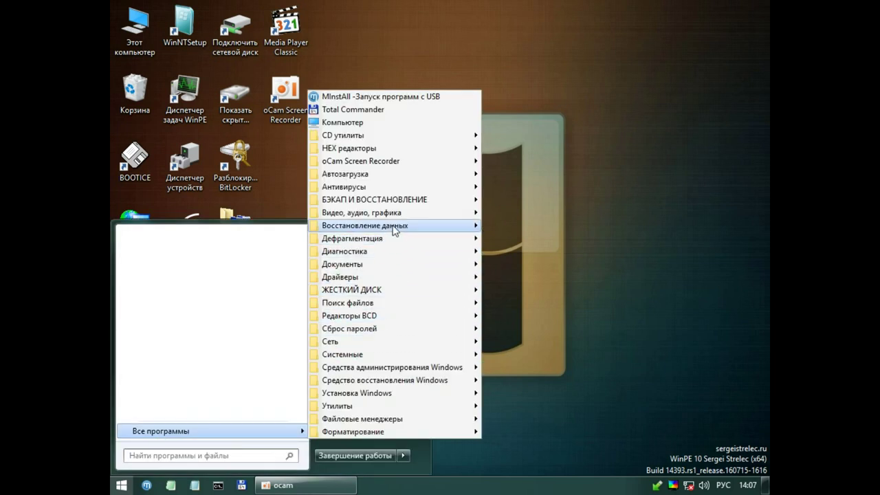
mouse_move(409, 201)
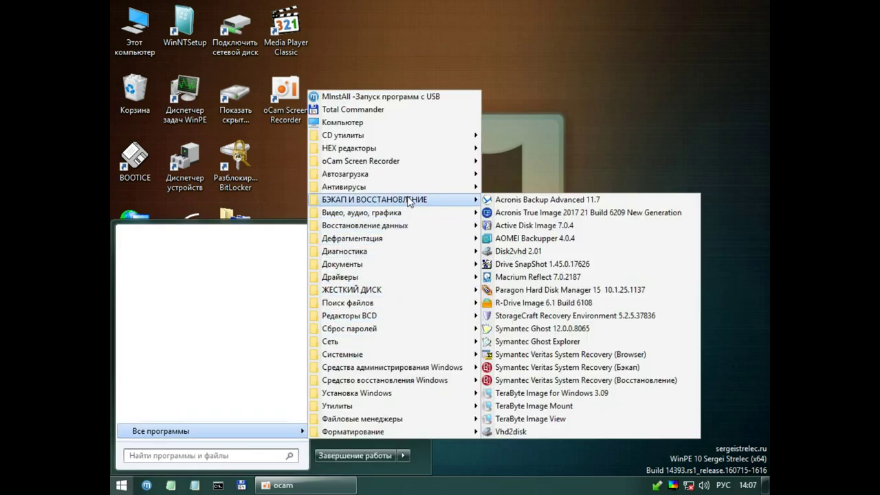
click(537, 213)
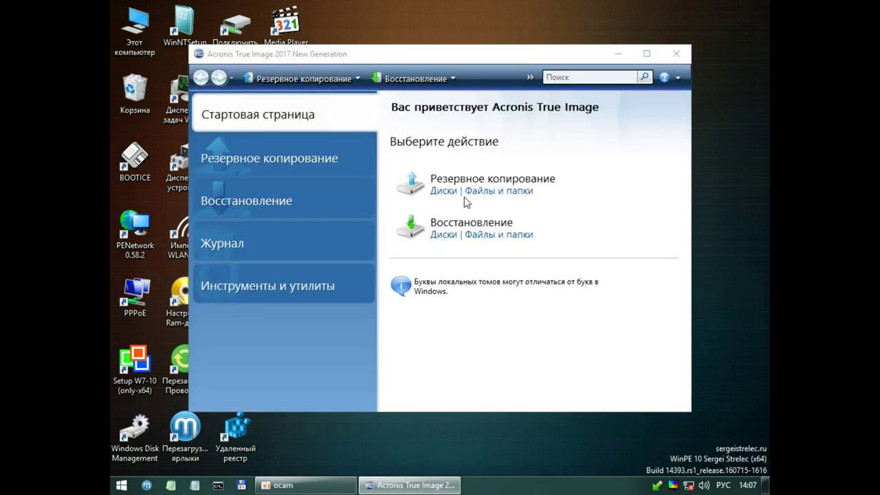
click(441, 227)
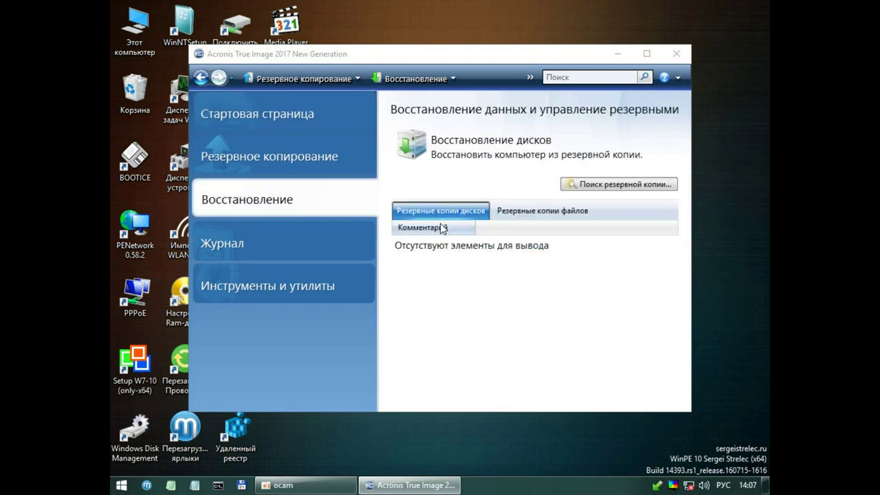
Browse for a backup in the Tib folder on the windata-ext (N:) drive.
click(588, 188)
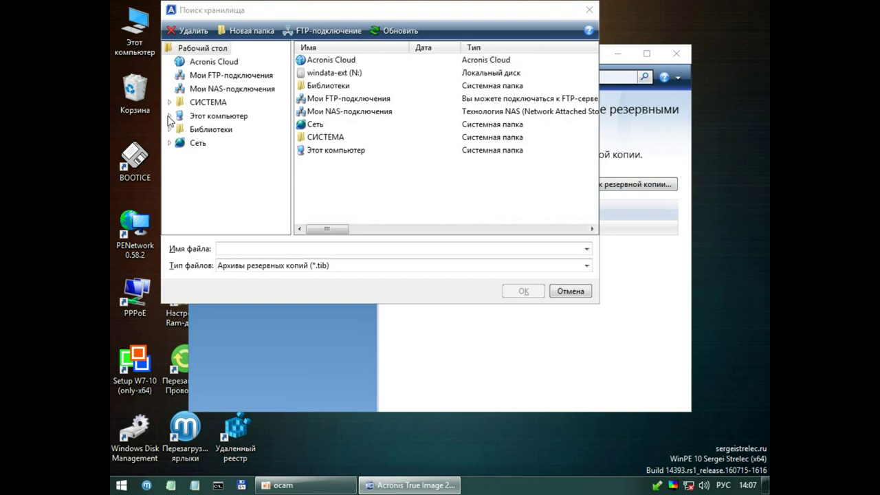
click(170, 117)
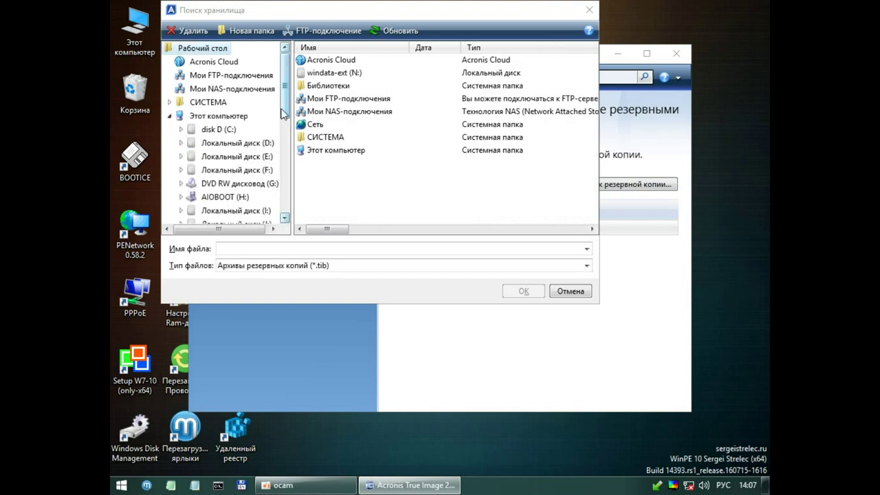
drag(287, 97, 288, 155)
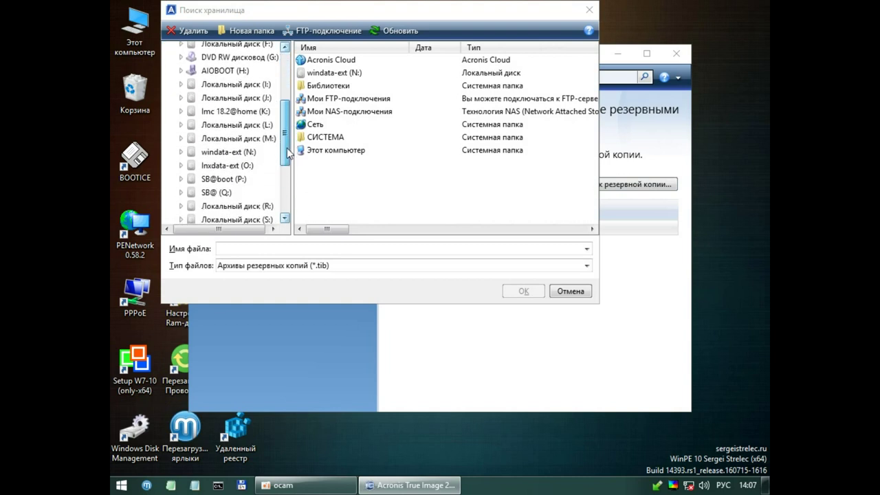
click(220, 153)
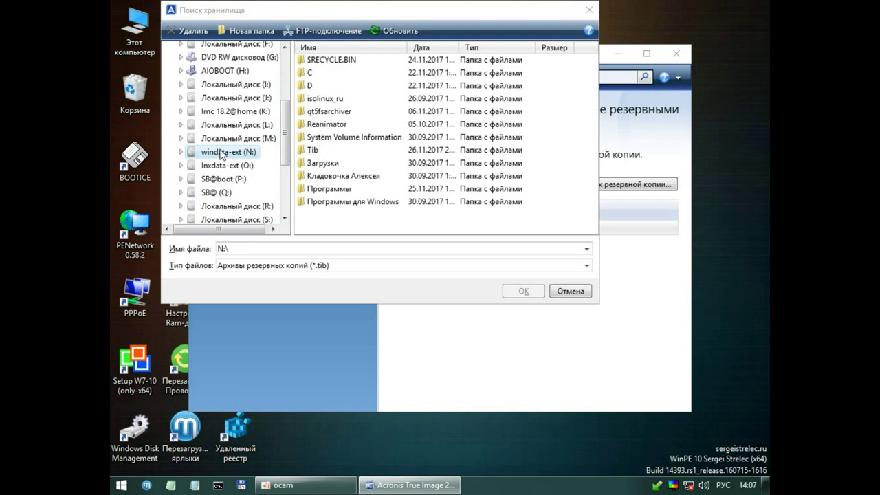
click(313, 151)
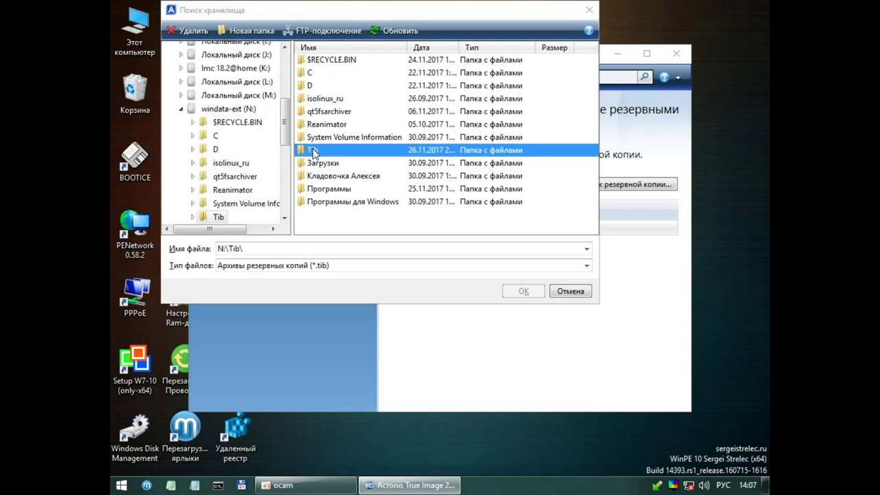
double_click(313, 151)
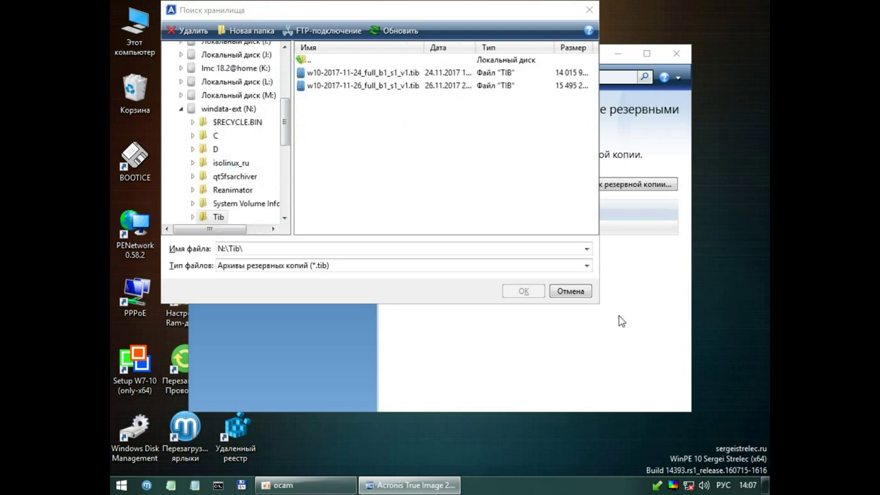
drag(598, 303, 677, 343)
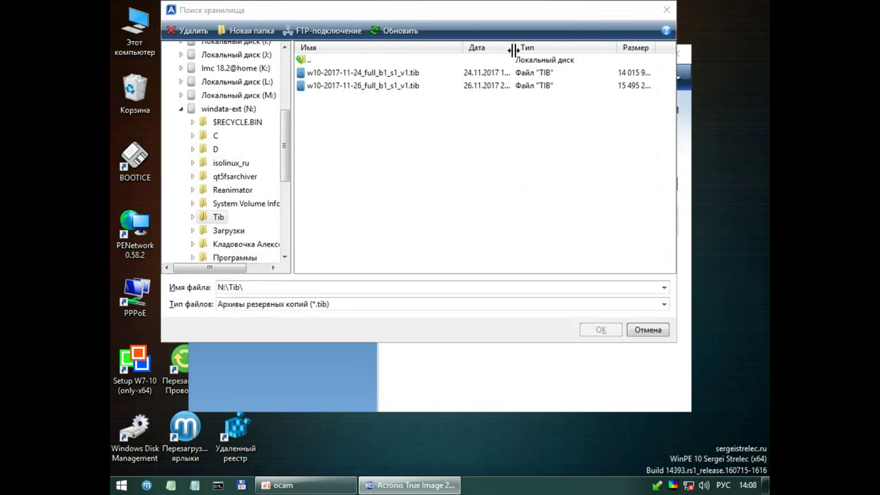
drag(513, 50, 541, 48)
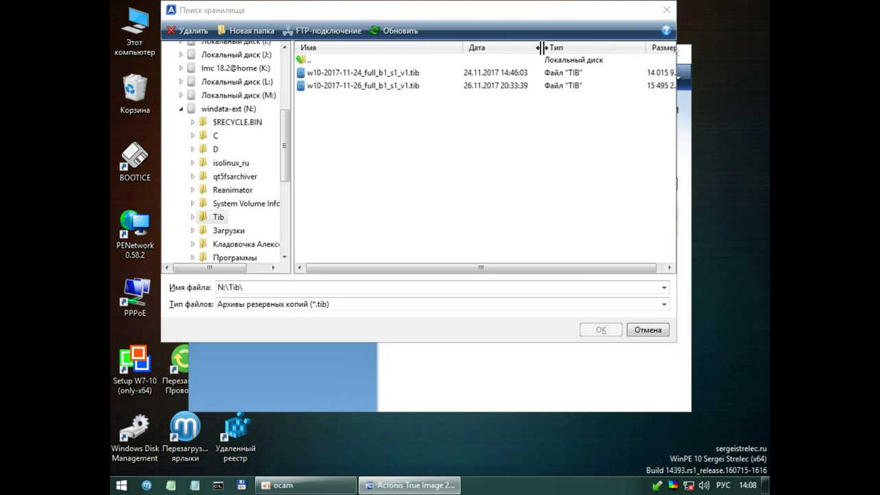
click(493, 75)
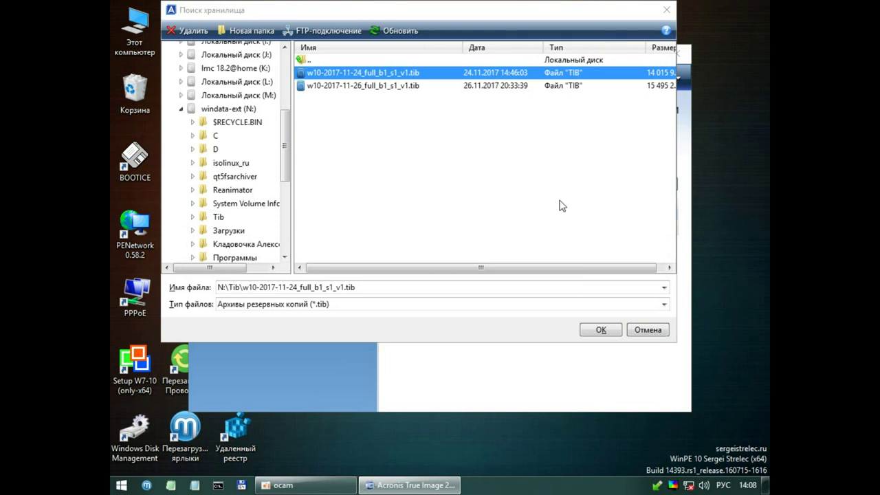
click(601, 330)
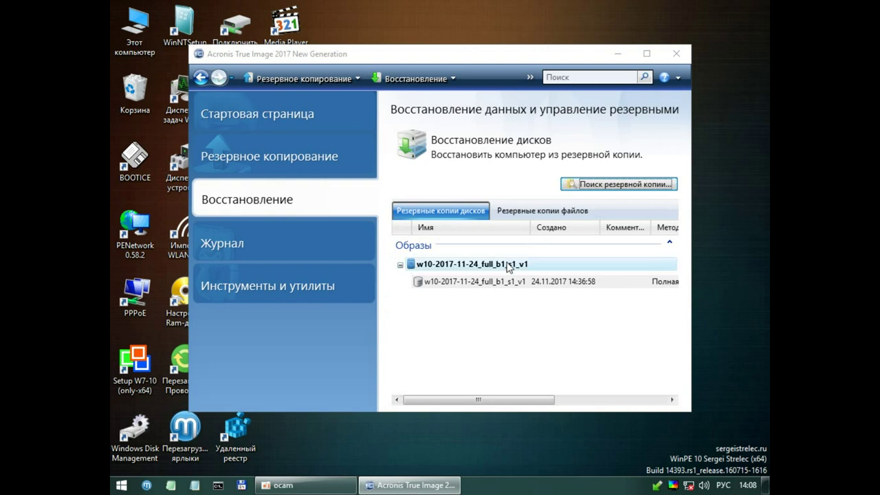
Start recovering disks or partitions from the loaded backup, selecting NTFS (w10) (C:) and the MBR as items to restore.
click(499, 283)
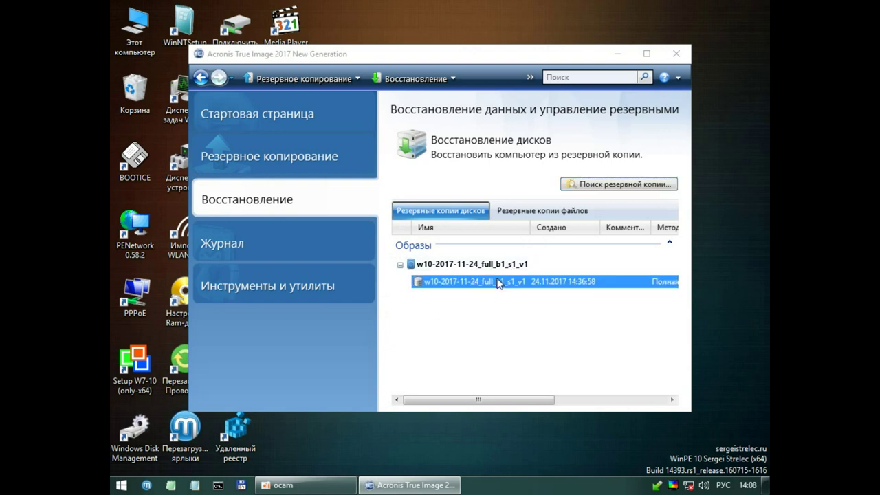
right_click(499, 283)
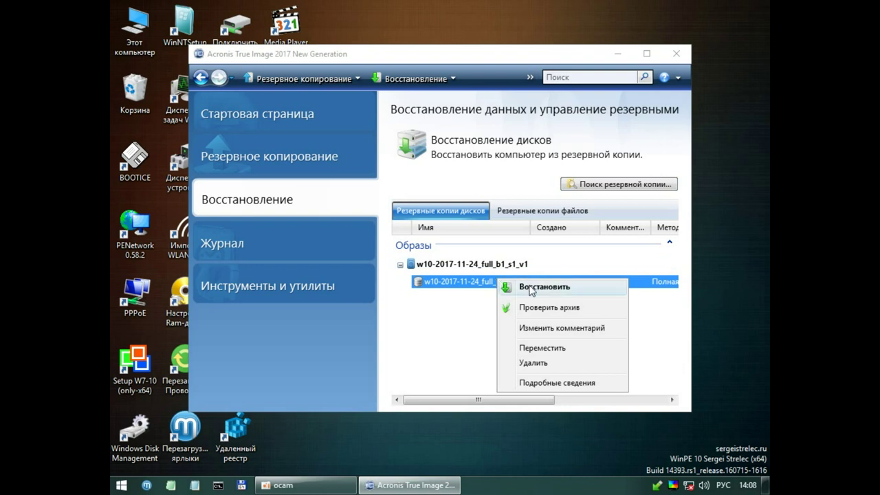
click(533, 289)
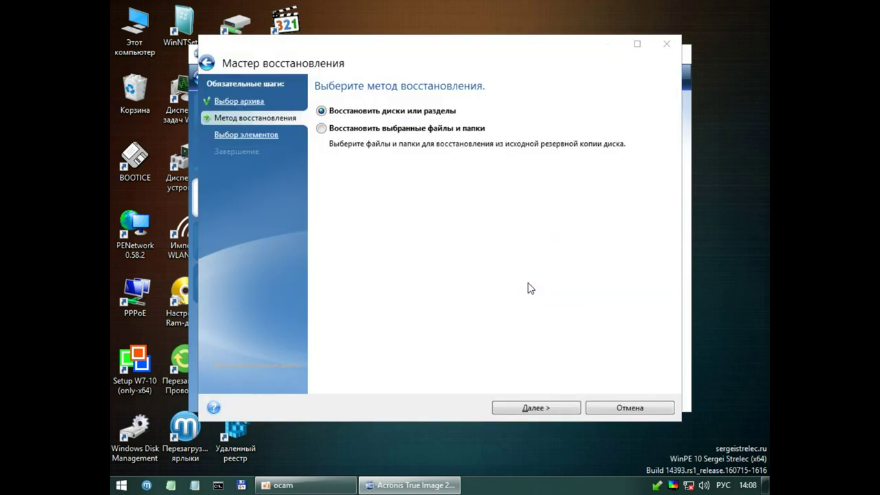
click(536, 408)
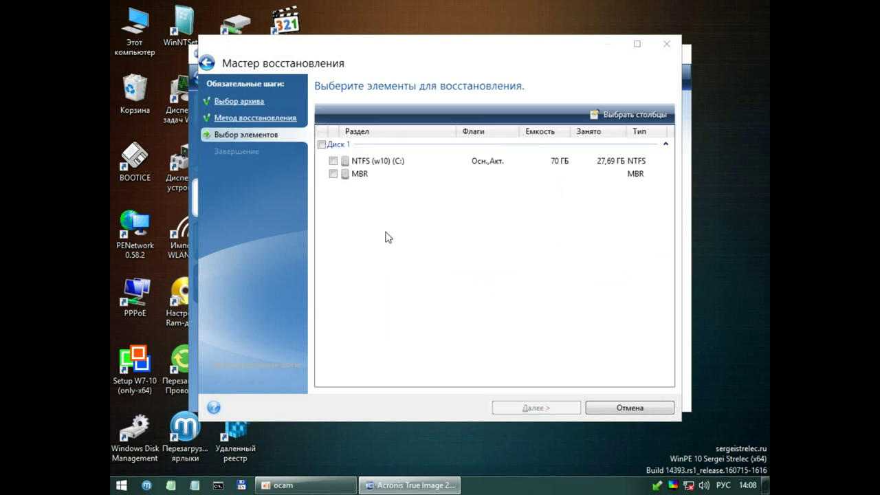
click(332, 162)
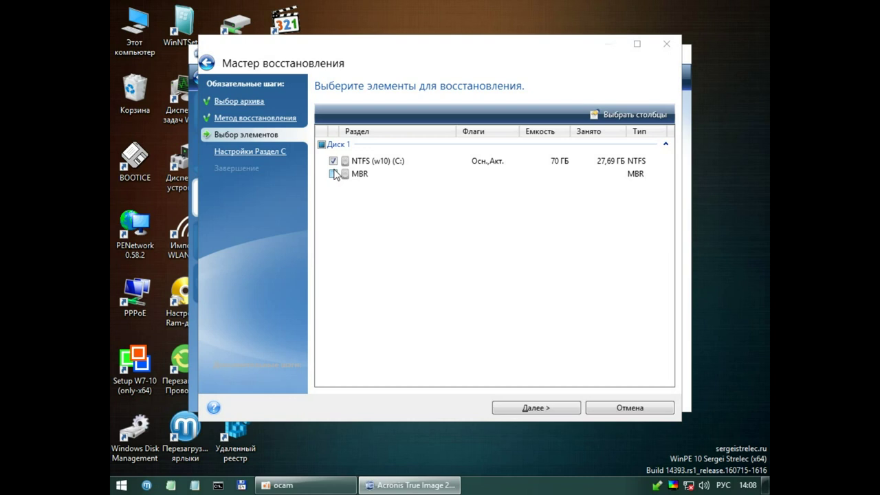
click(536, 409)
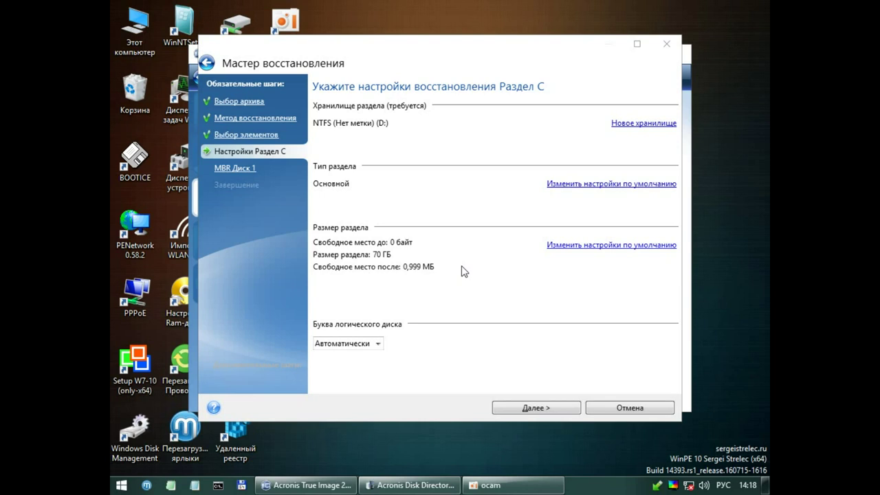
Assign the unlabelled 70 GB NTFS partition (D:) on Disk 1 as the destination for the recovered partition C.
click(649, 127)
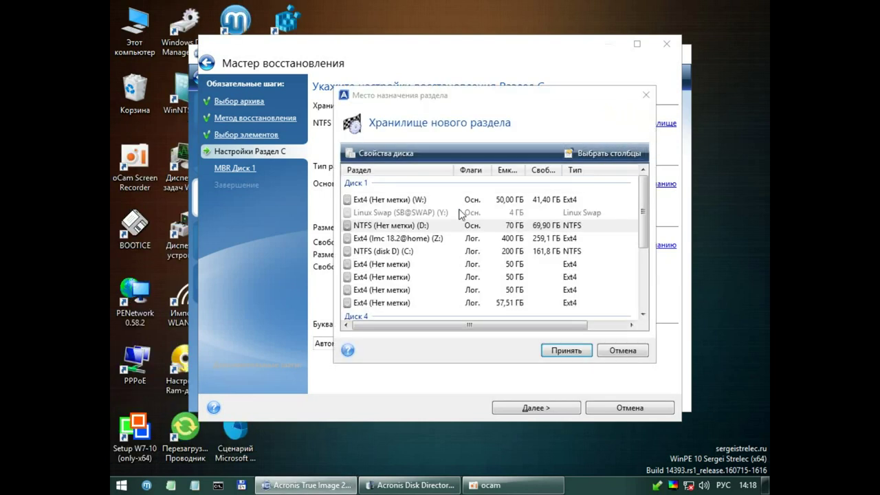
click(414, 228)
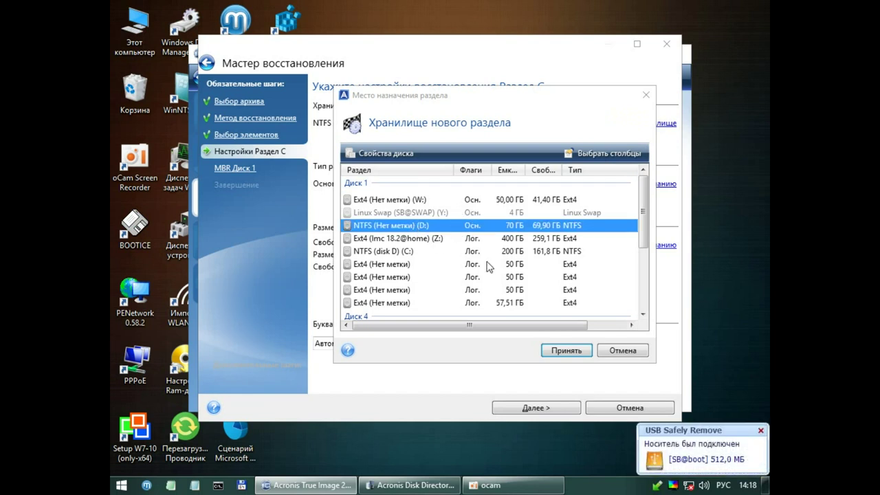
click(576, 351)
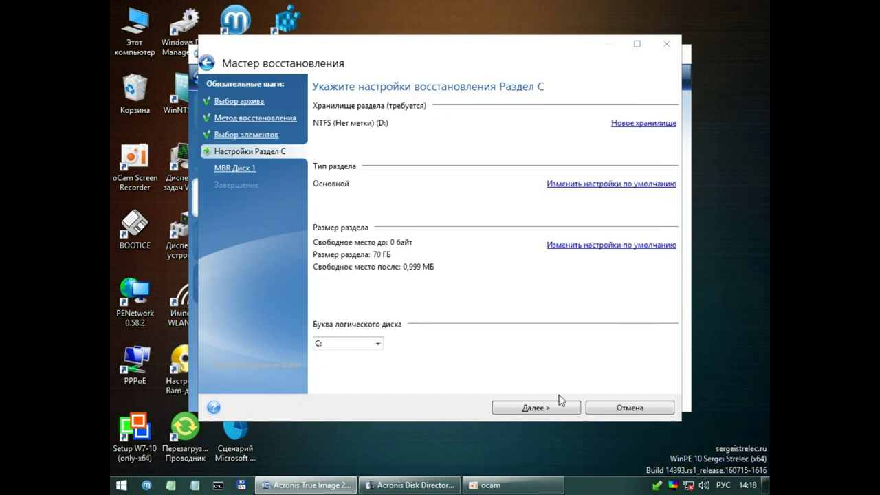
click(542, 408)
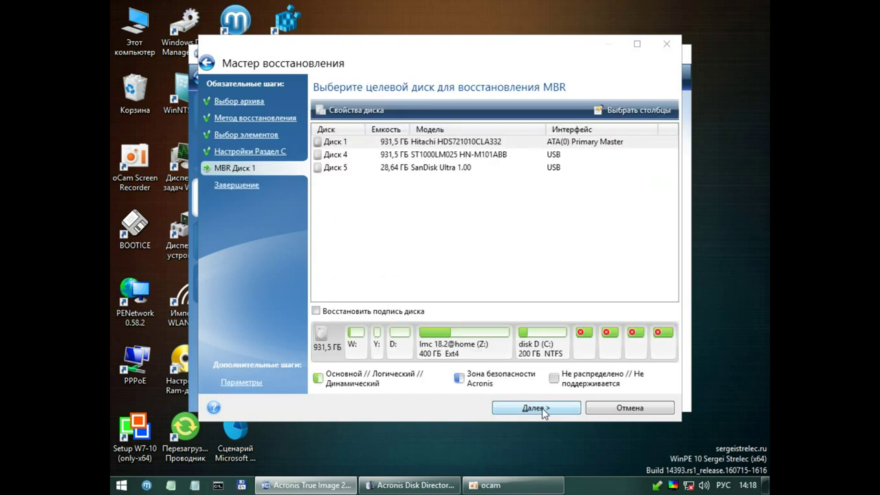
Choose Disk 1 (Hitachi HDS721010CLA332) as the target for MBR recovery and start the restore operation.
click(453, 144)
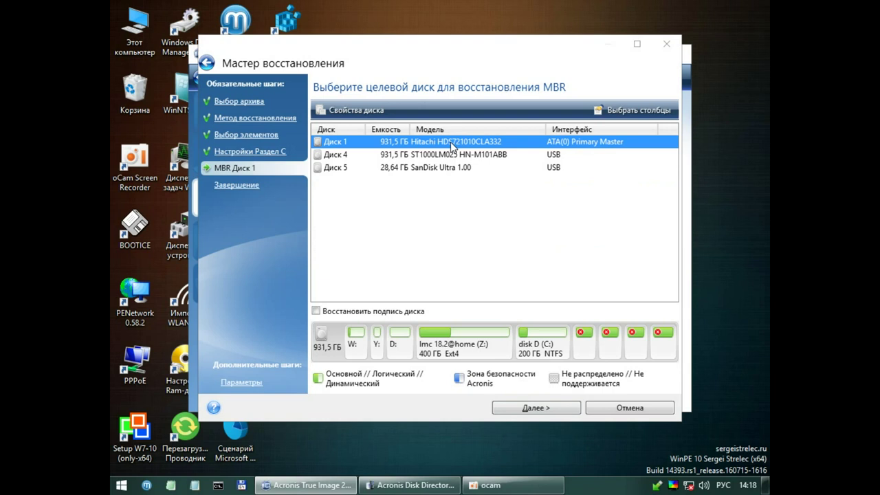
click(533, 410)
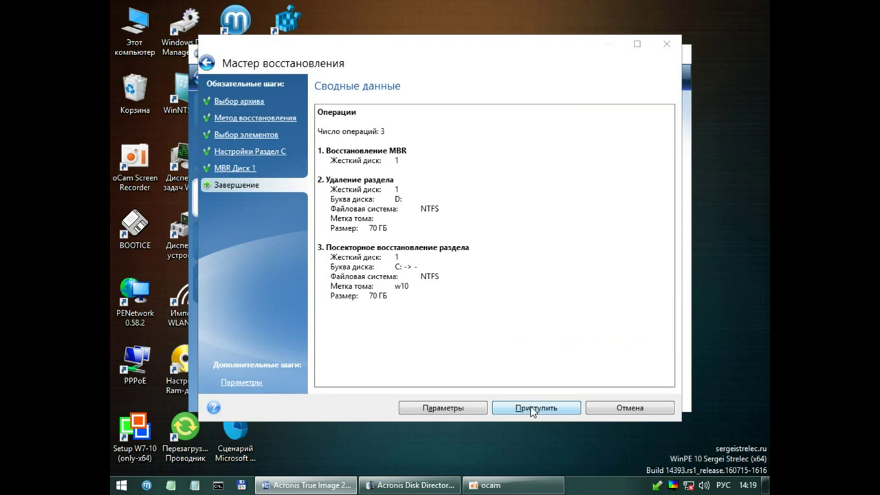
click(533, 410)
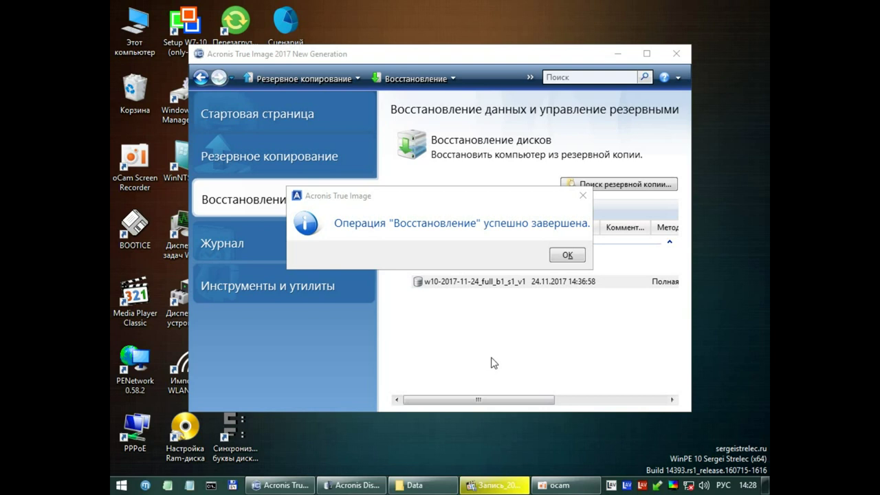
Acknowledge the finished recovery and close Acronis True Image.
click(567, 256)
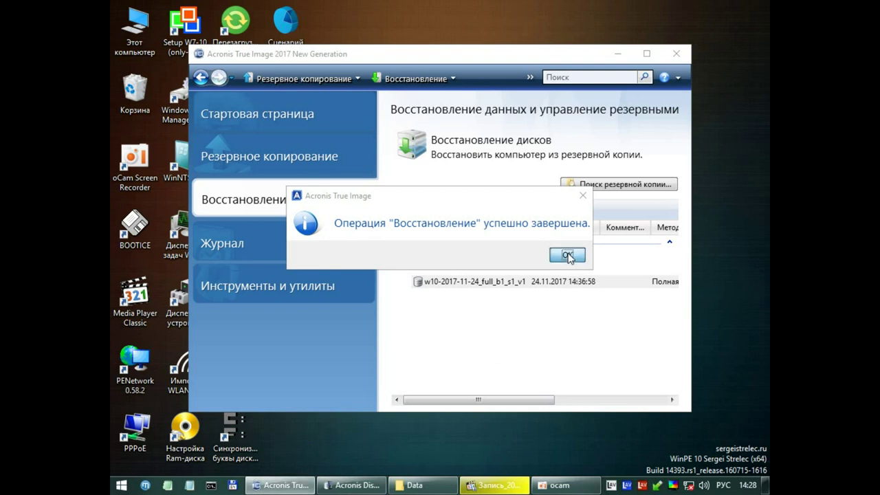
right_click(514, 282)
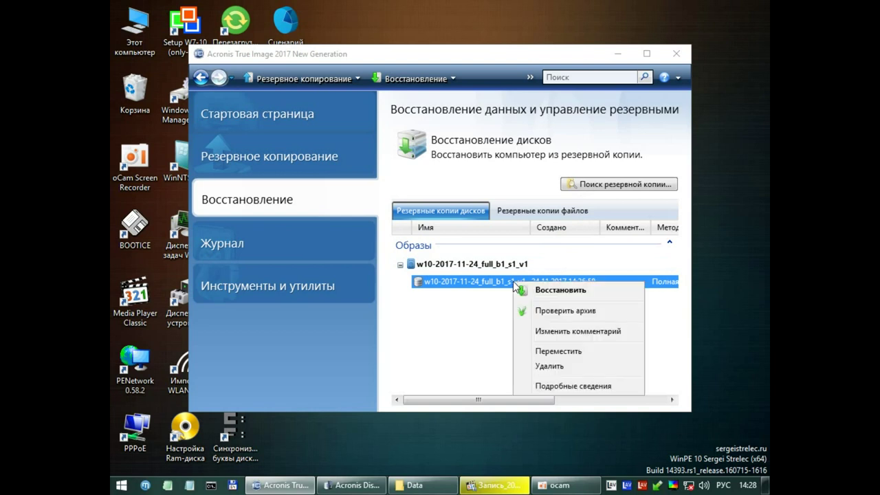
click(470, 319)
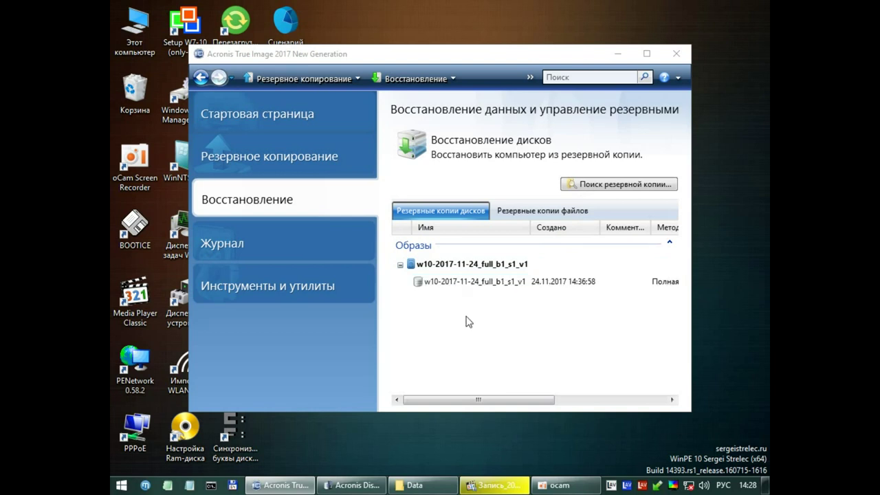
click(676, 54)
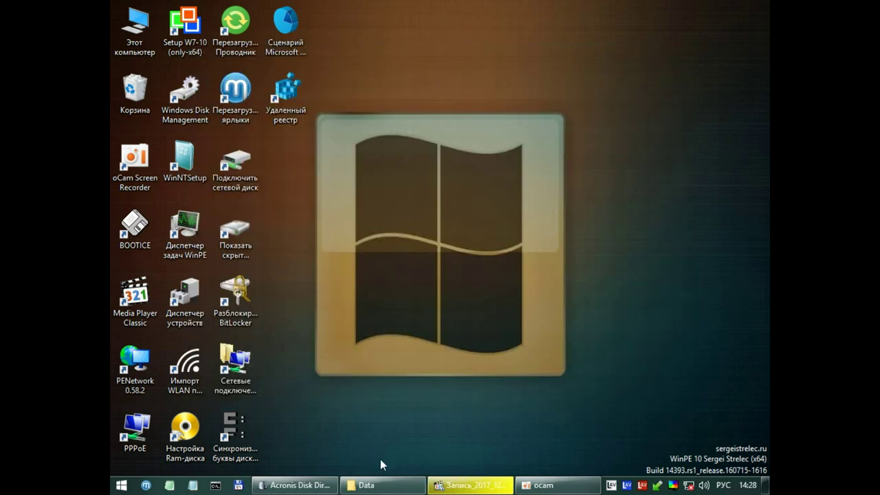
Check the w10 volume on Disk 1 in Acronis Disk Director and close the program.
click(313, 486)
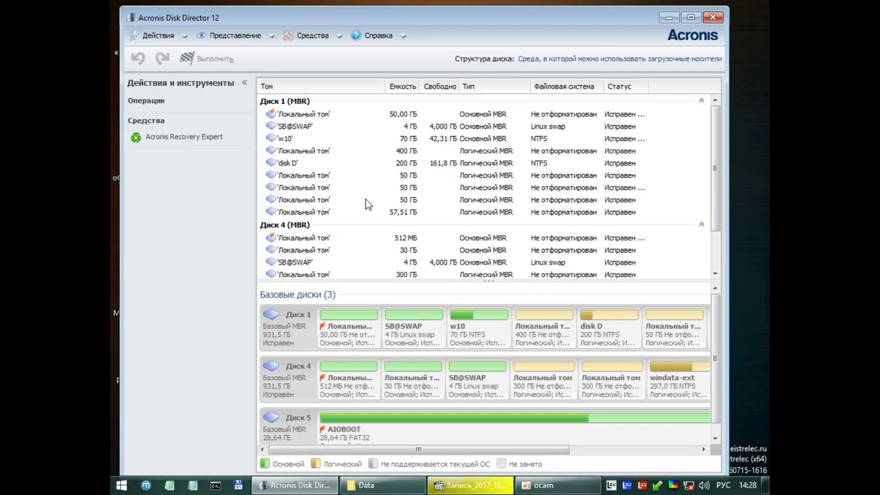
click(420, 140)
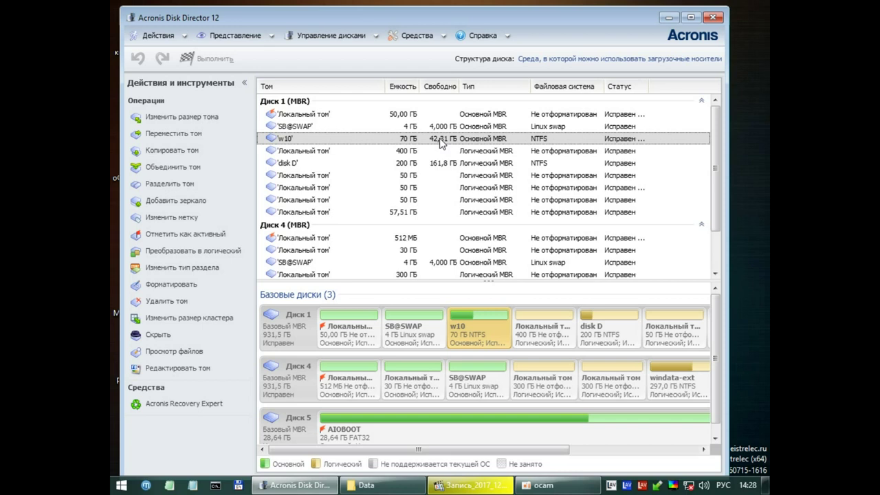
click(713, 17)
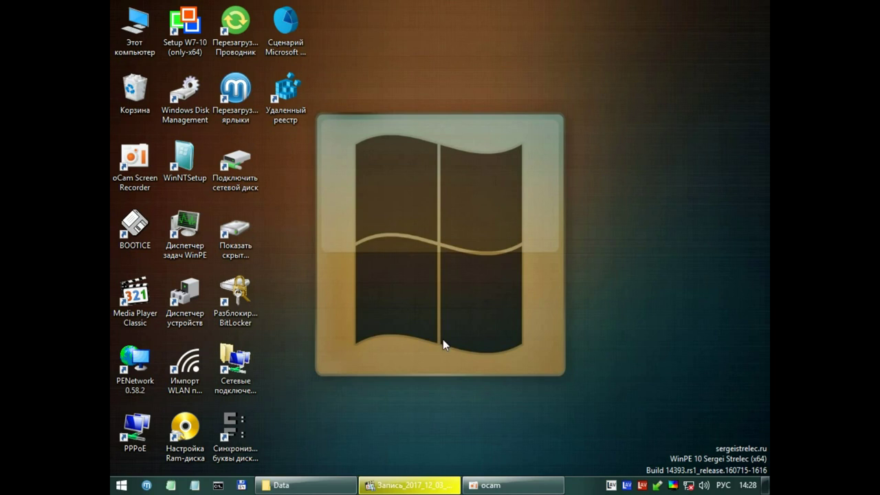
mouse_move(504, 487)
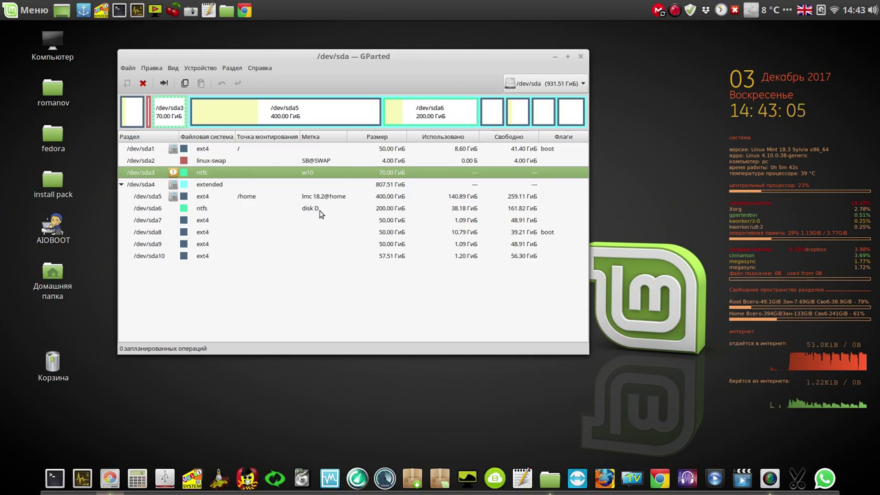
Select /dev/sda7 in GParted, minimise its window, and launch qt5-fsarchiver by entering the administrator password.
click(395, 221)
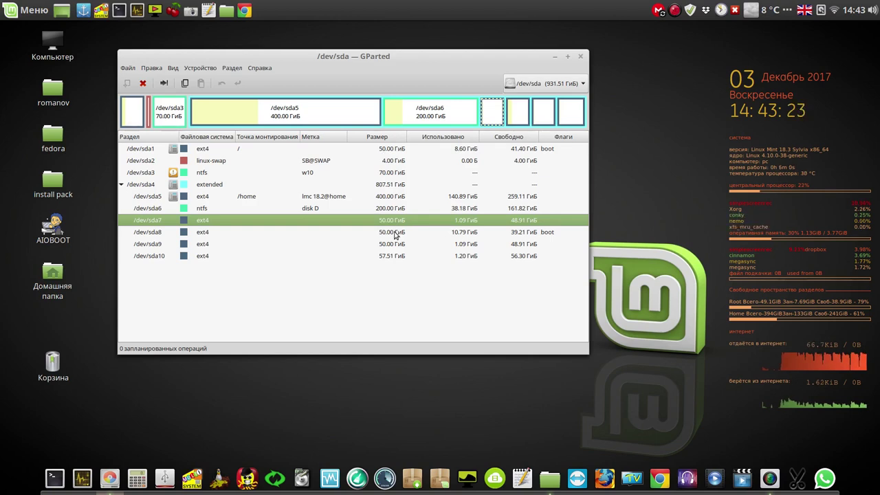
click(553, 58)
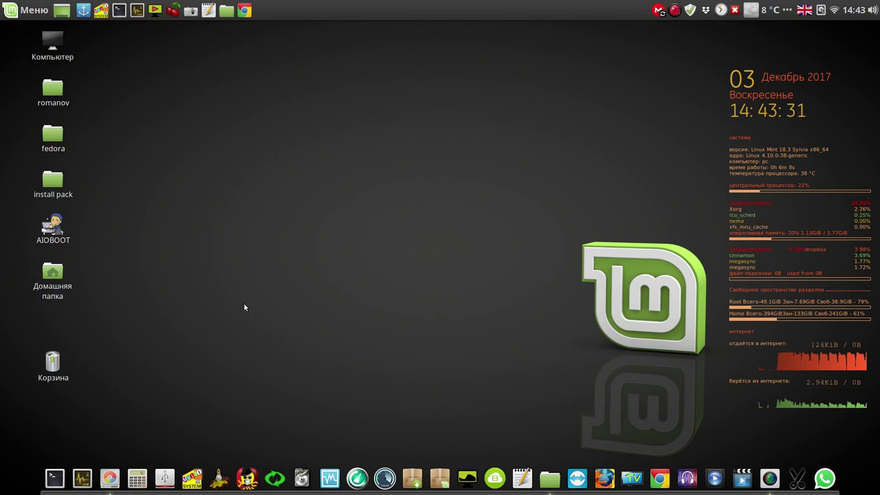
click(302, 478)
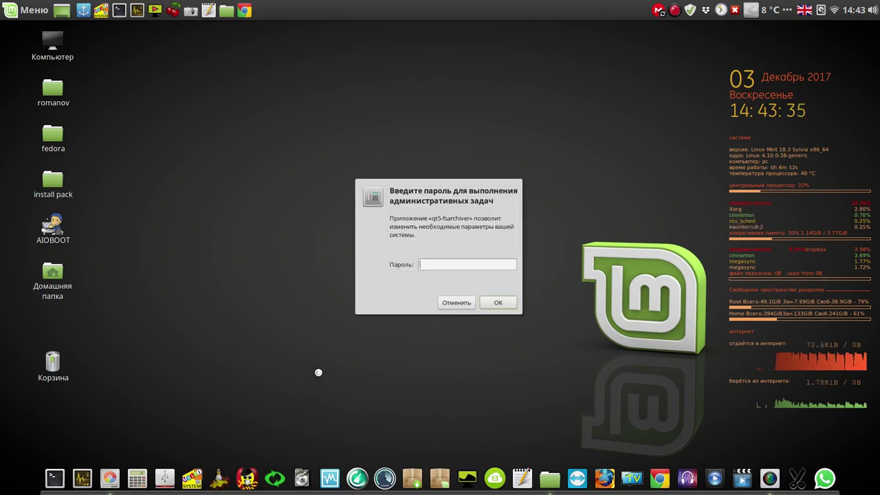
text(1)
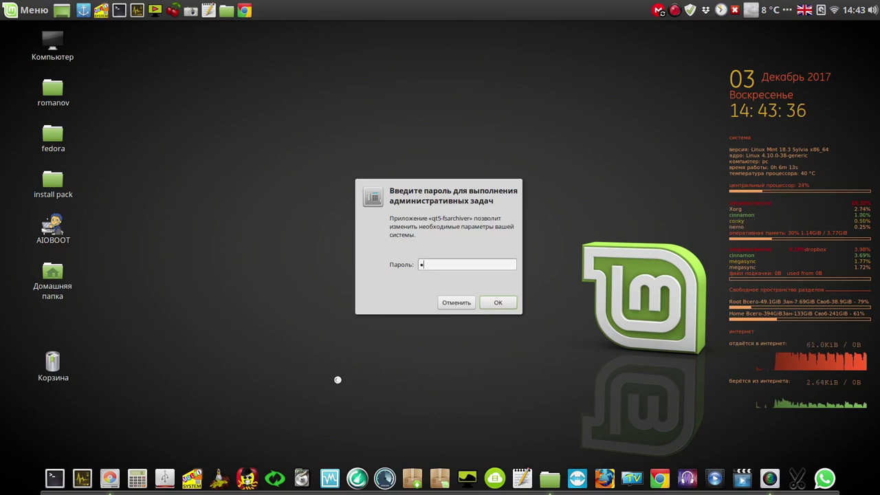
click(497, 302)
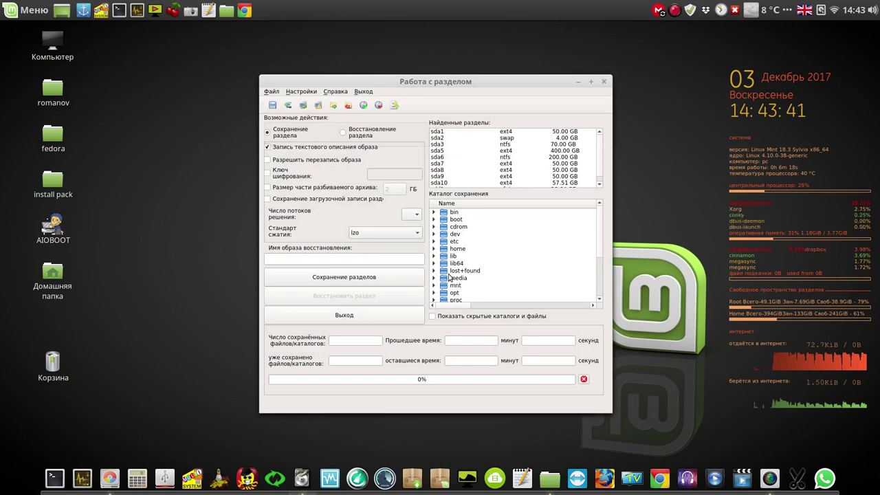
Expand home in the directory tree and open its fed folder.
click(433, 249)
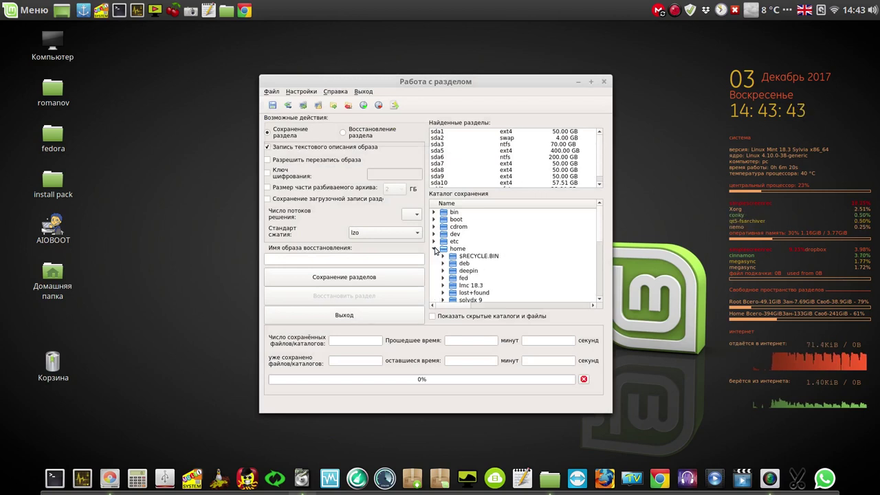
scroll(599, 224, down, 2)
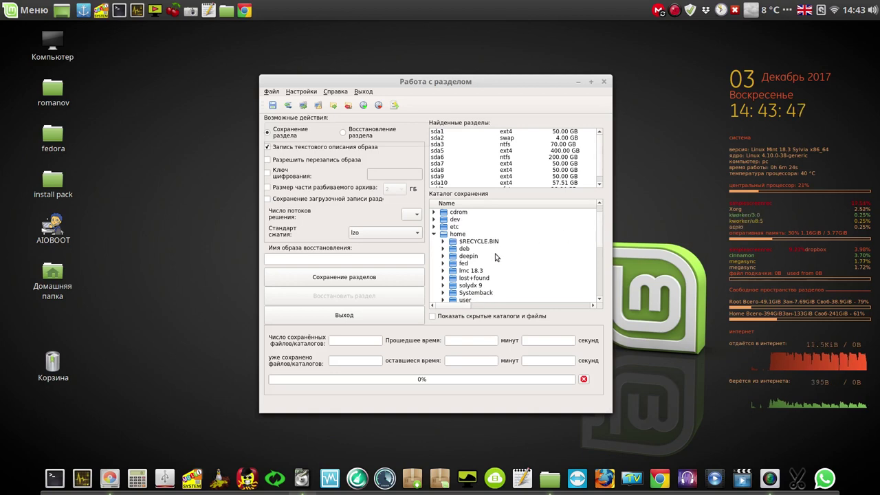
click(459, 265)
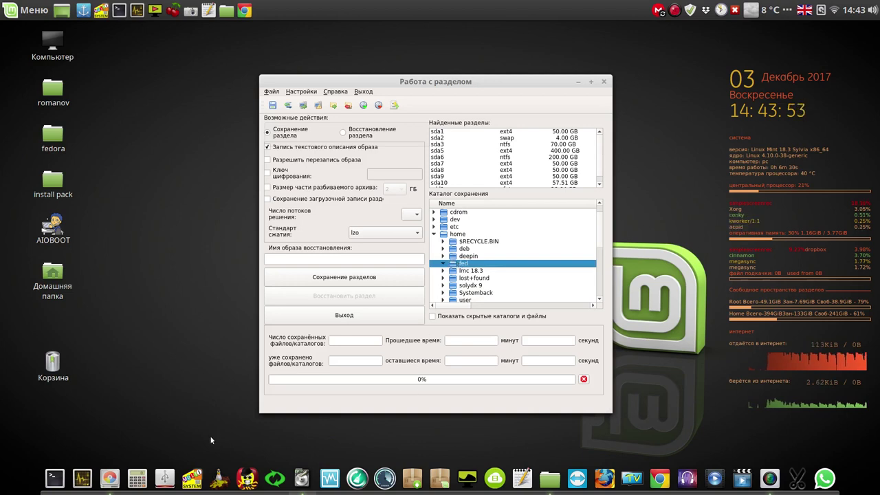
Bring back the GParted window and move the qt5-fsarchiver window aside so both partition lists can be compared.
click(111, 477)
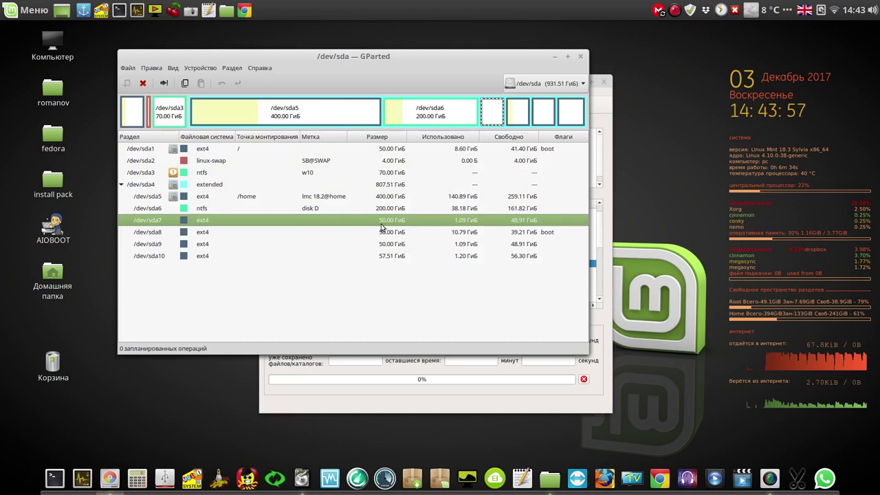
click(461, 400)
drag(537, 83, 653, 70)
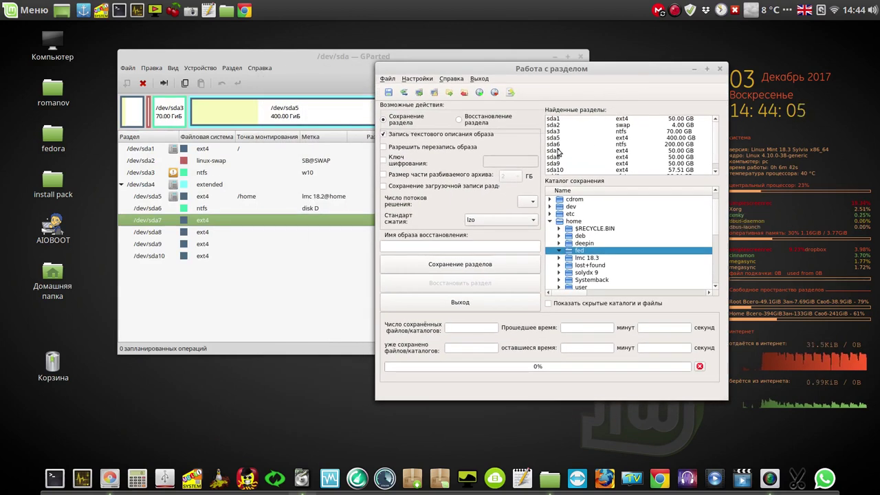
Set up a partition restore of fed-26-1-12-2017.fsa to sda7 using 4 threads.
click(458, 120)
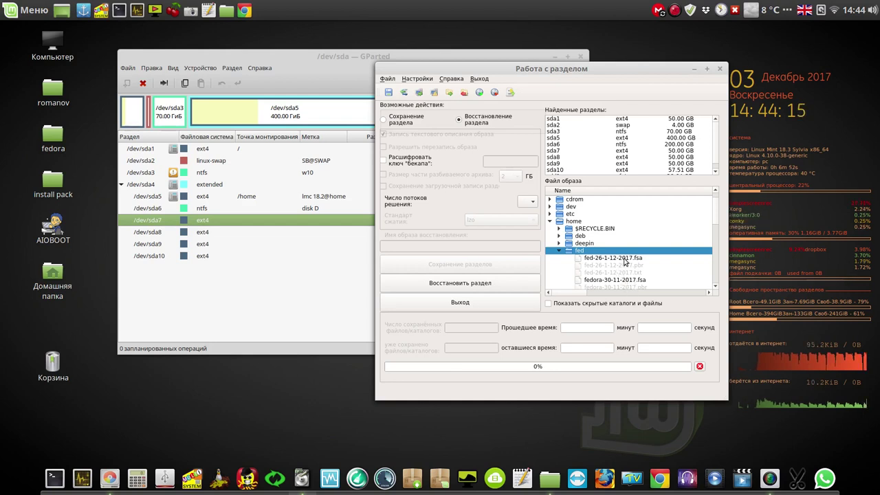
click(625, 261)
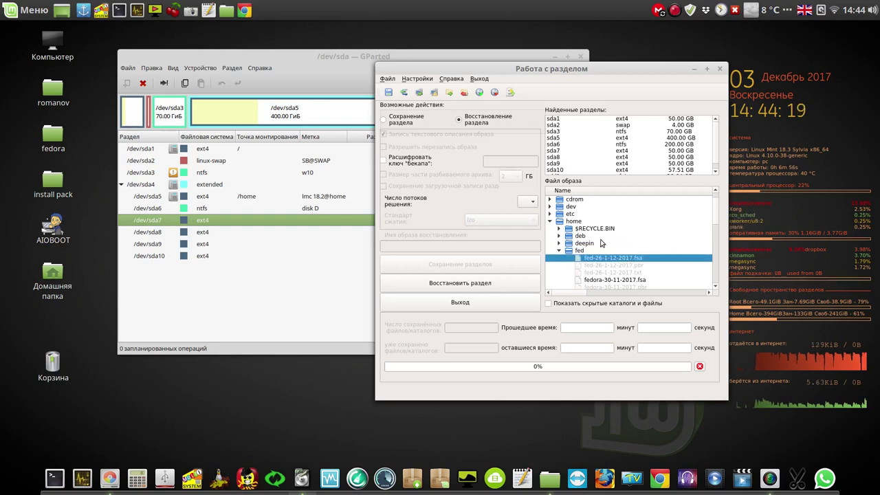
click(564, 151)
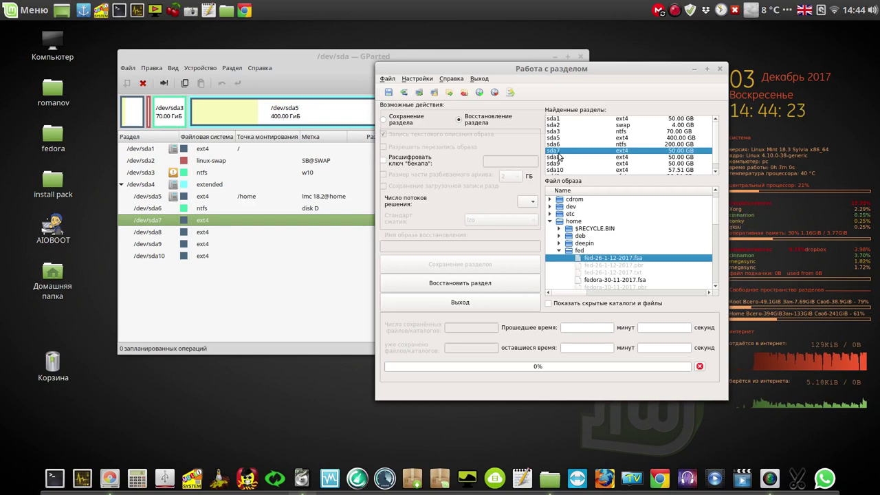
click(531, 202)
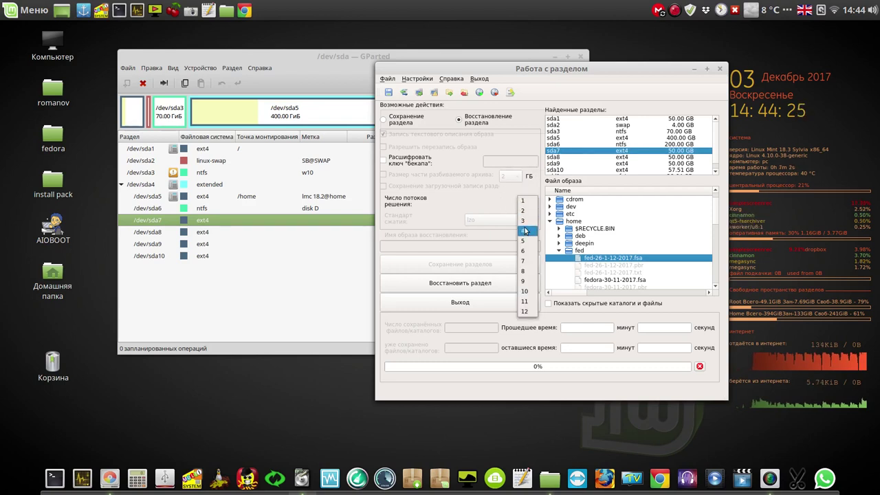
click(524, 231)
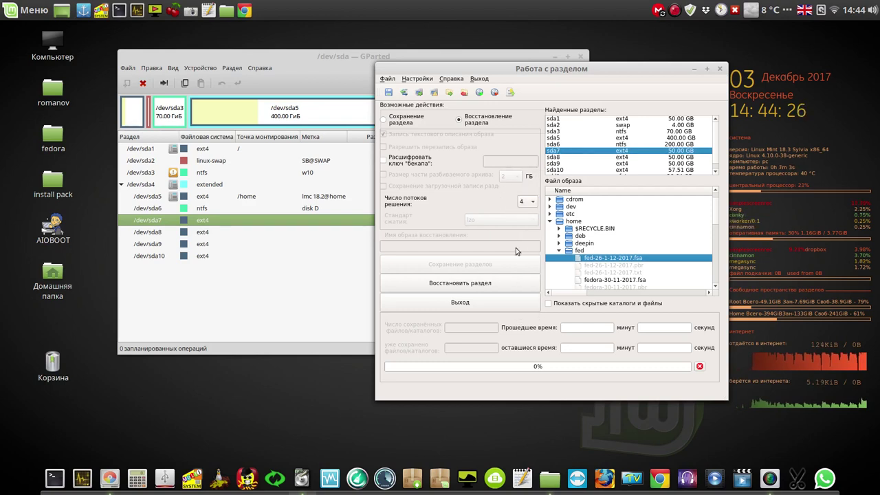
Start restoring the image to /dev/sda7, accepting the differing source partition and declining to restore the PBR.
click(490, 284)
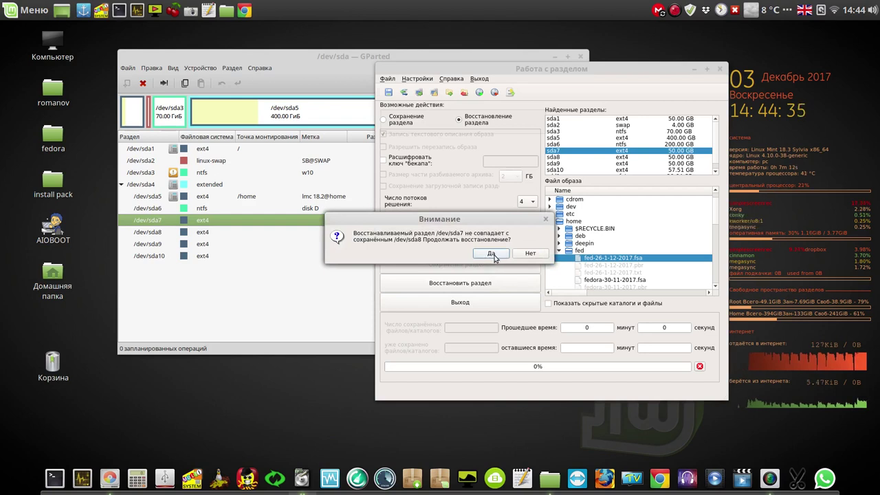
click(492, 254)
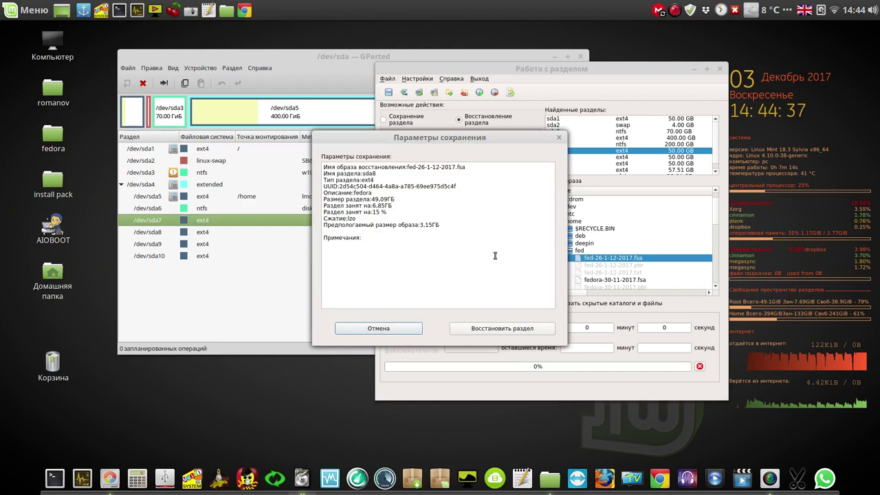
click(505, 331)
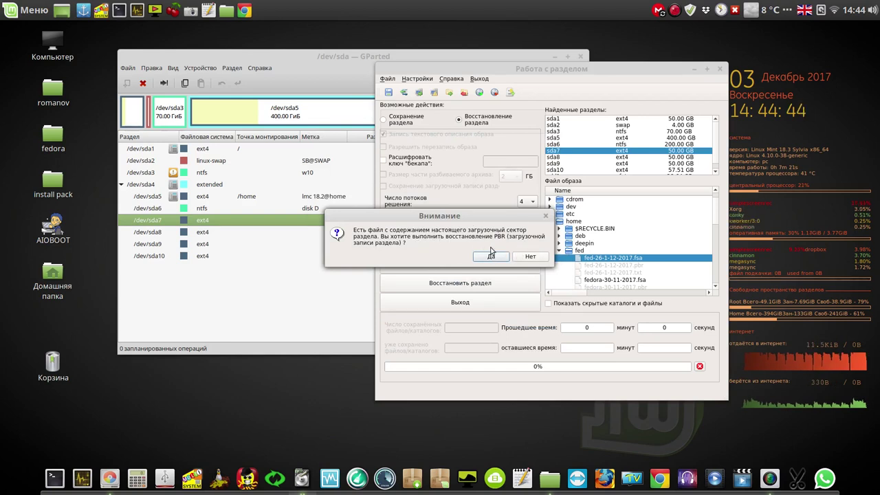
click(534, 257)
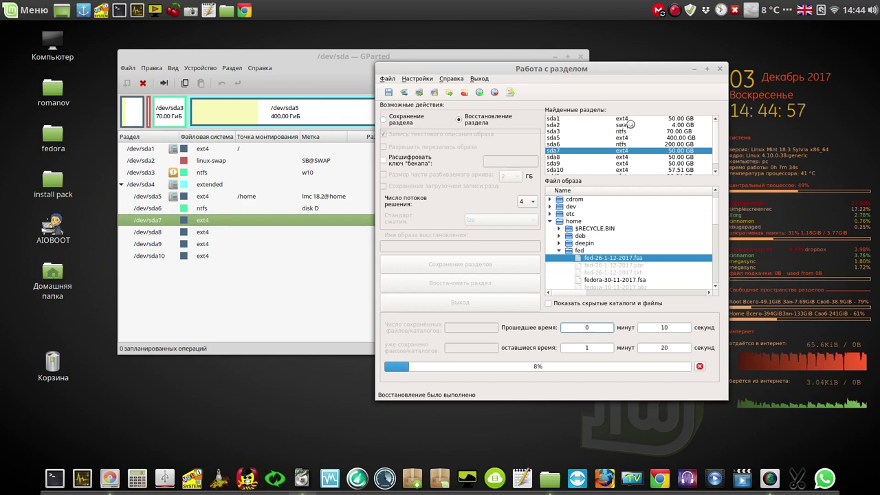
Acknowledge the finished partition restore and close qt5-fsarchiver.
click(674, 12)
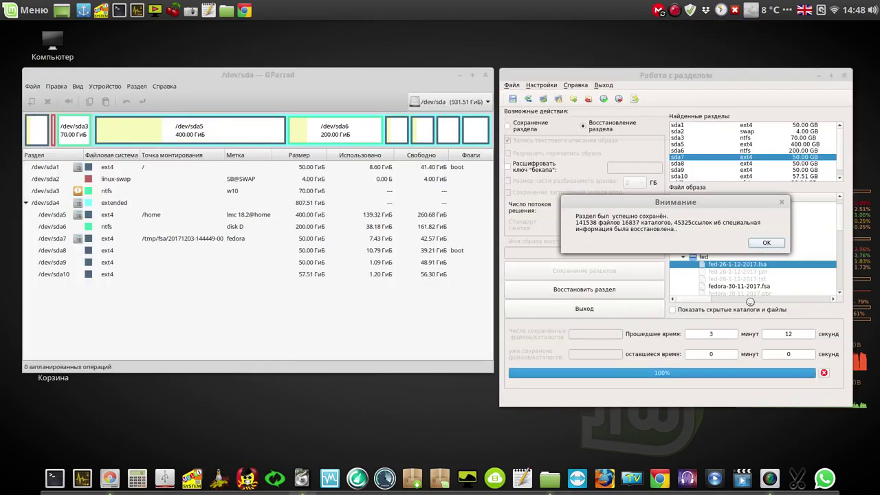
click(777, 245)
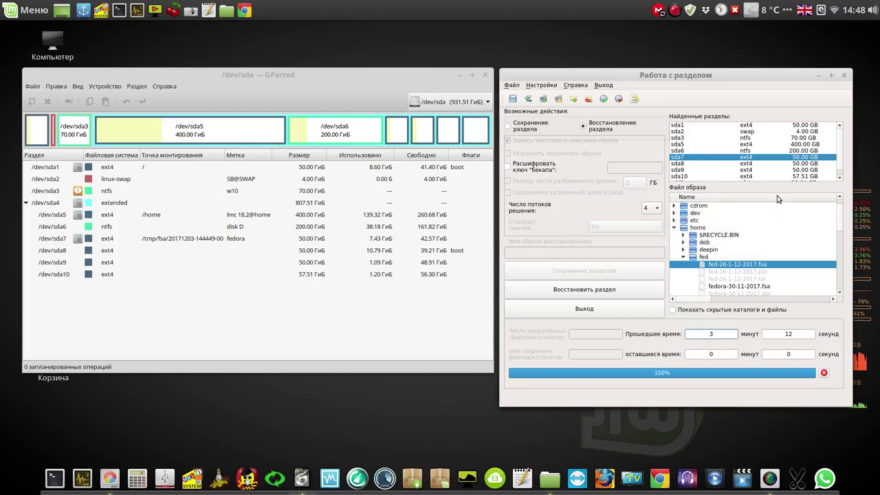
click(845, 77)
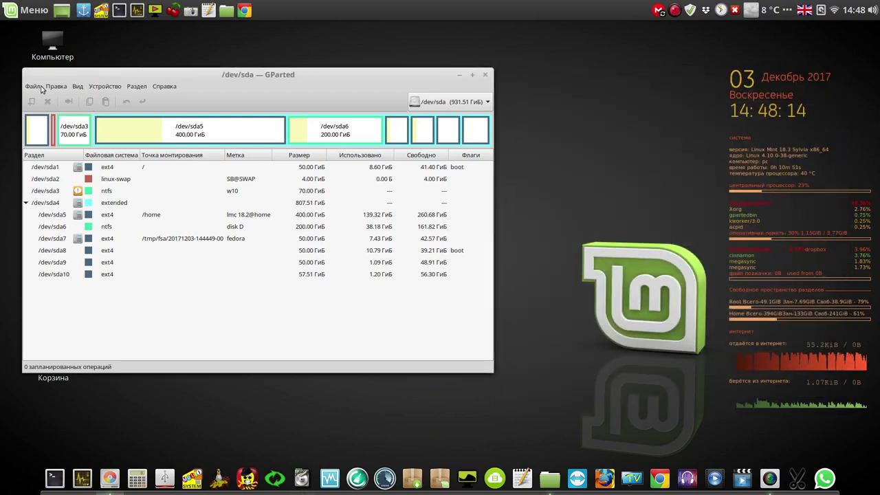
Refresh the devices in GParted and move its window clear of the desktop icons.
click(35, 88)
click(75, 98)
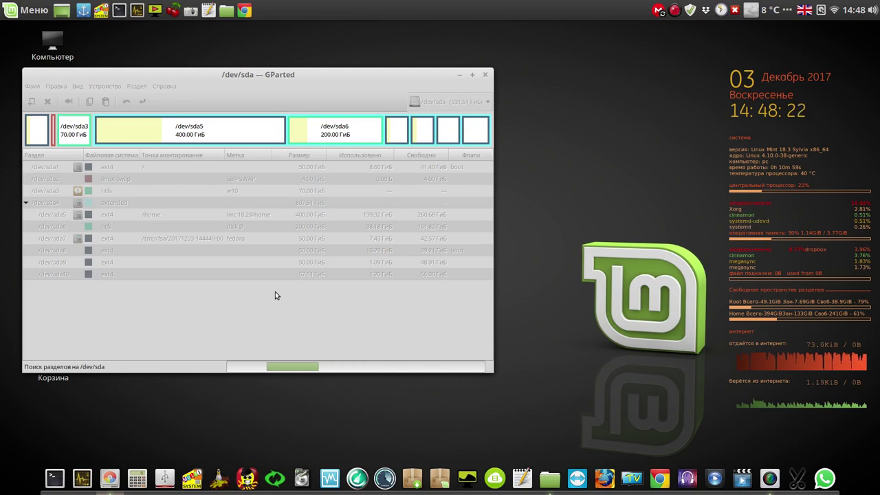
drag(363, 78, 434, 56)
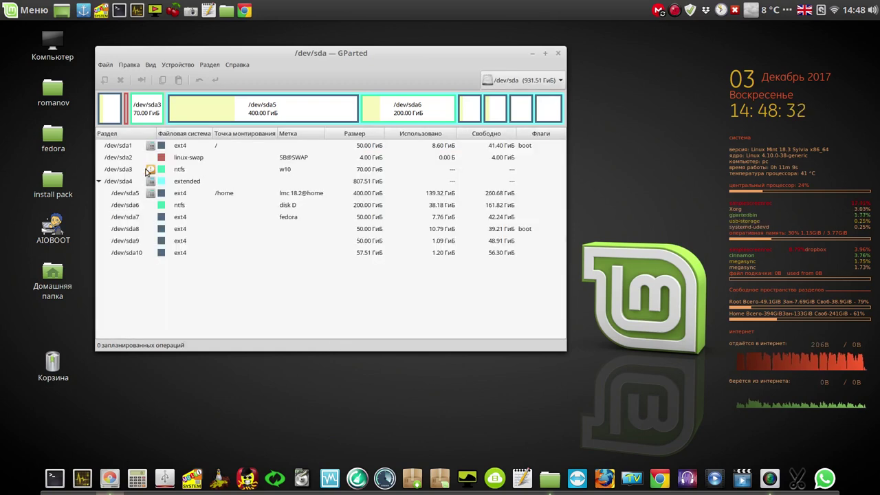
Examine partitions /dev/sda3, /dev/sda1, /dev/sda7 and /dev/sda8 in the refreshed list, and close GParted.
click(159, 170)
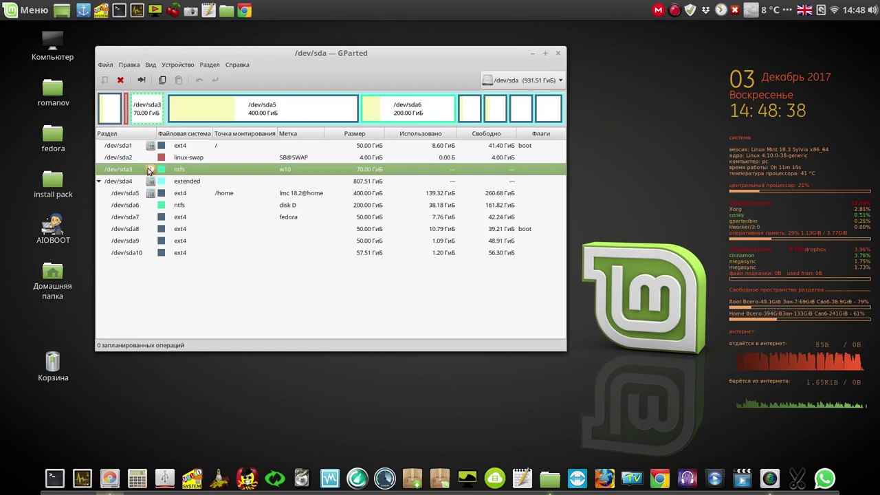
click(213, 144)
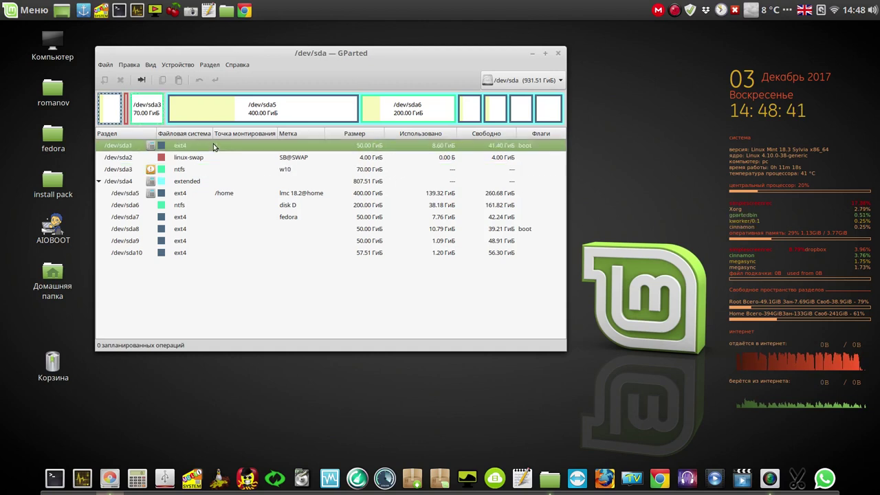
click(298, 217)
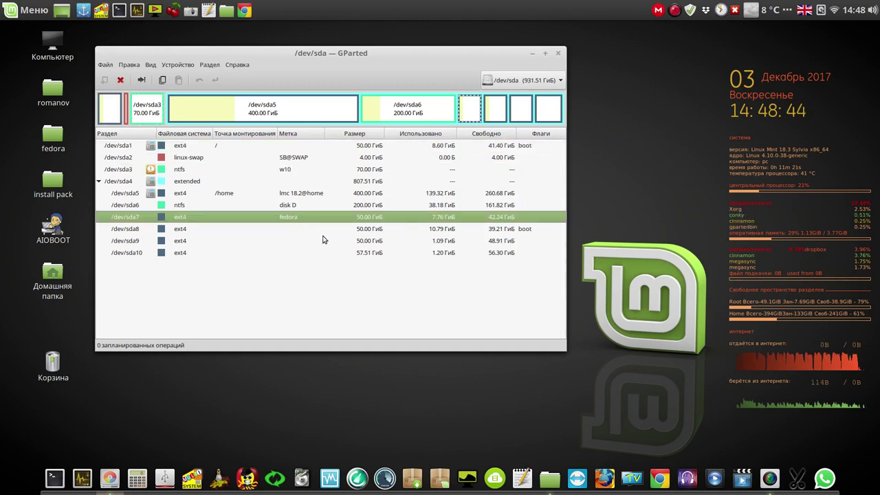
click(320, 231)
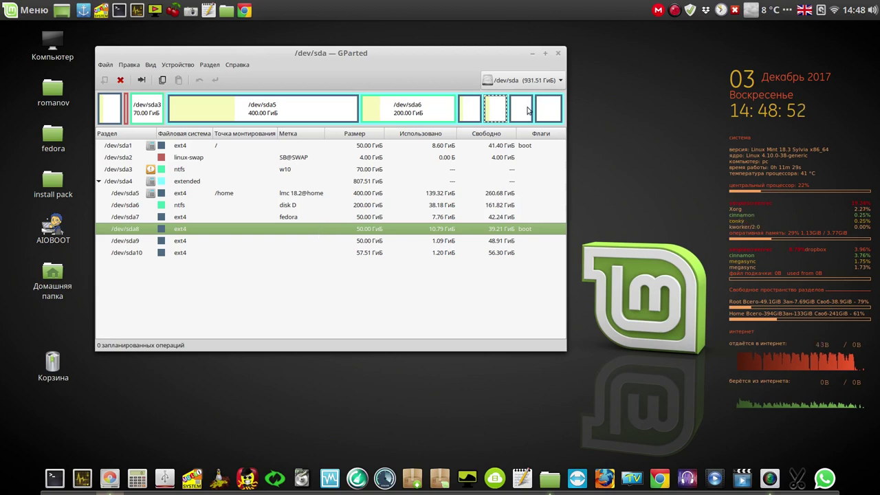
click(558, 53)
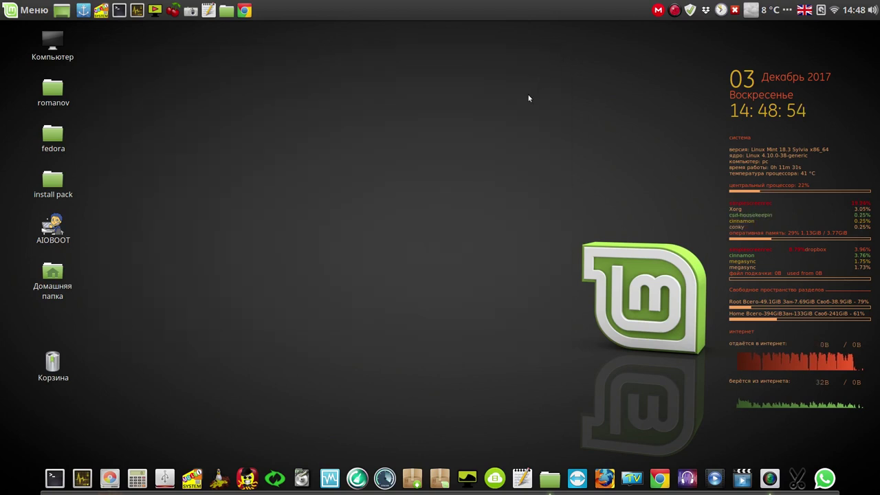
Launch Grub Customizer, authenticate with the account password, and move its window clear of the desktop logo.
click(219, 479)
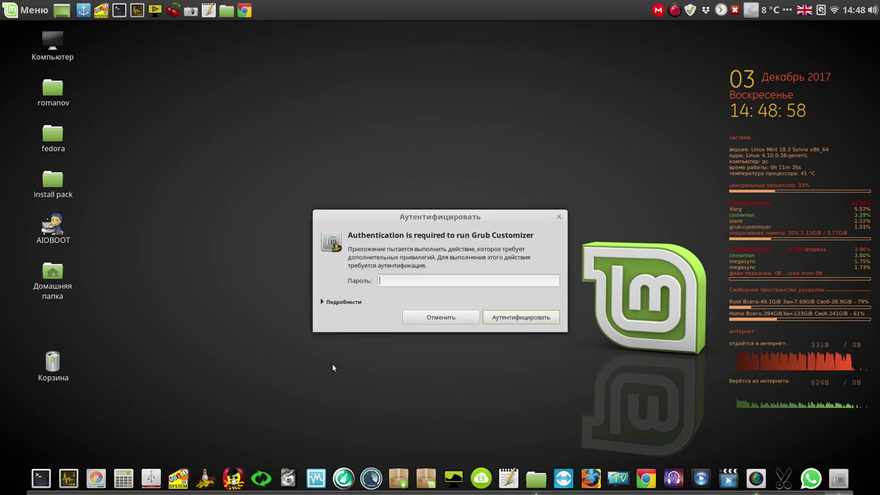
text(•)
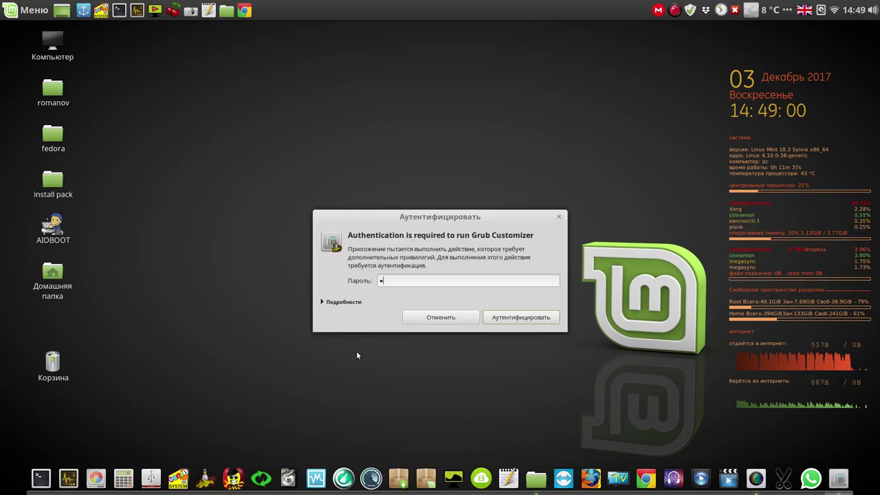
key(Return)
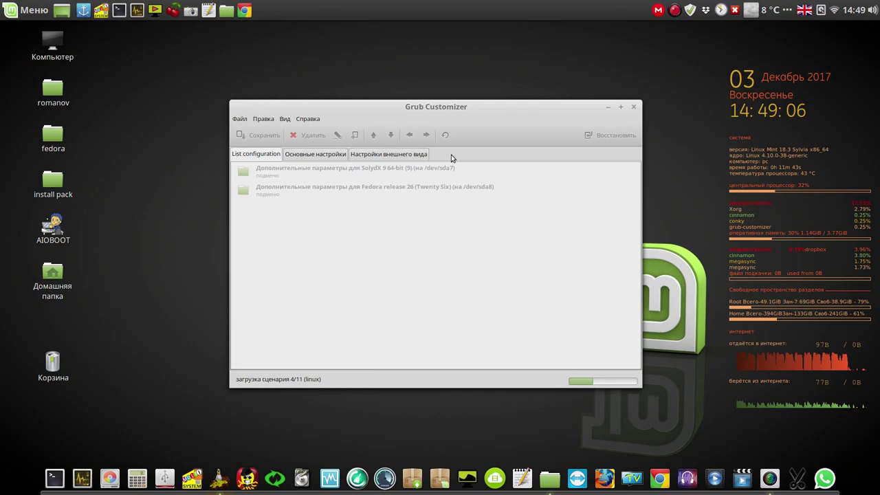
drag(482, 110, 405, 75)
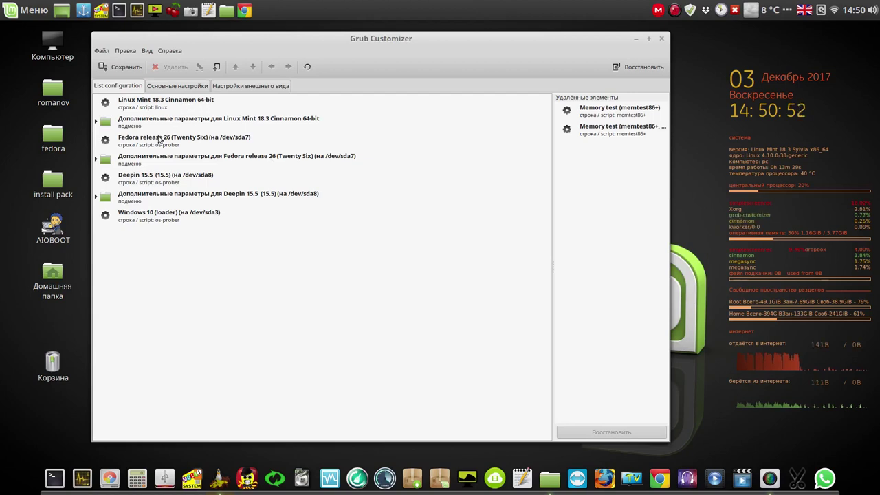
Change the Windows 10 (loader) boot entry to type Chainloader with partition /dev/sda3 (w10, ntfs).
click(145, 216)
right_click(145, 216)
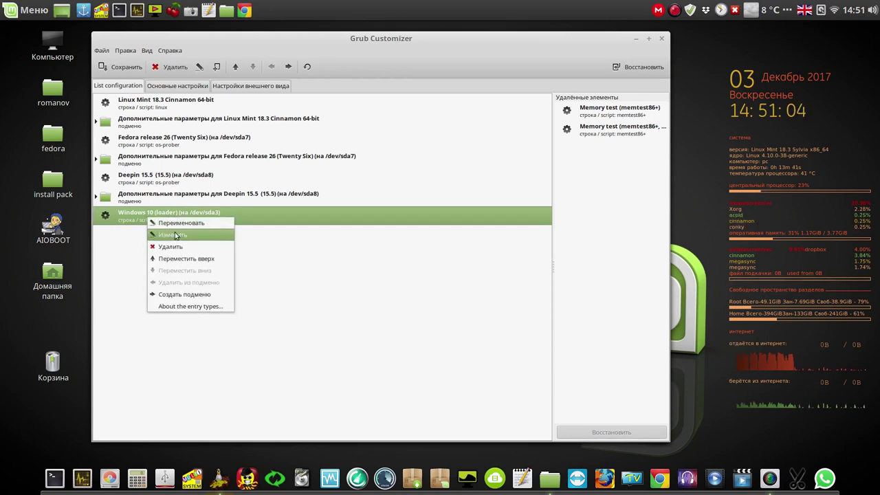
click(176, 235)
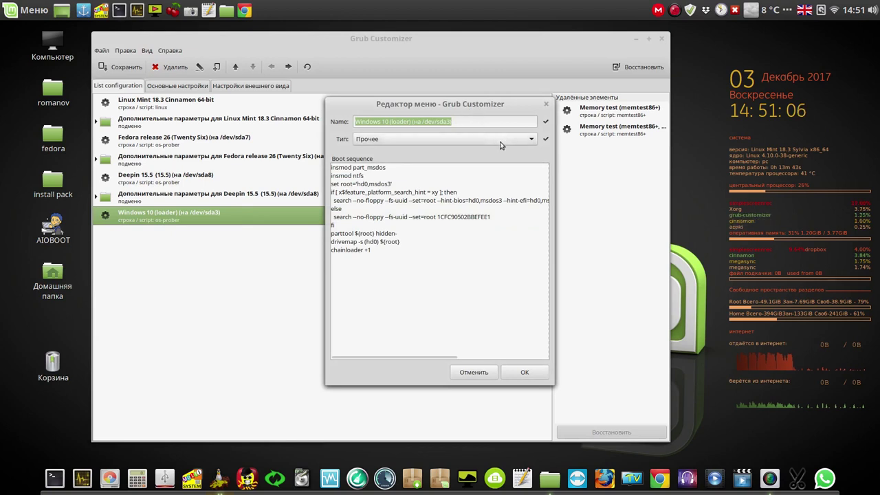
click(530, 141)
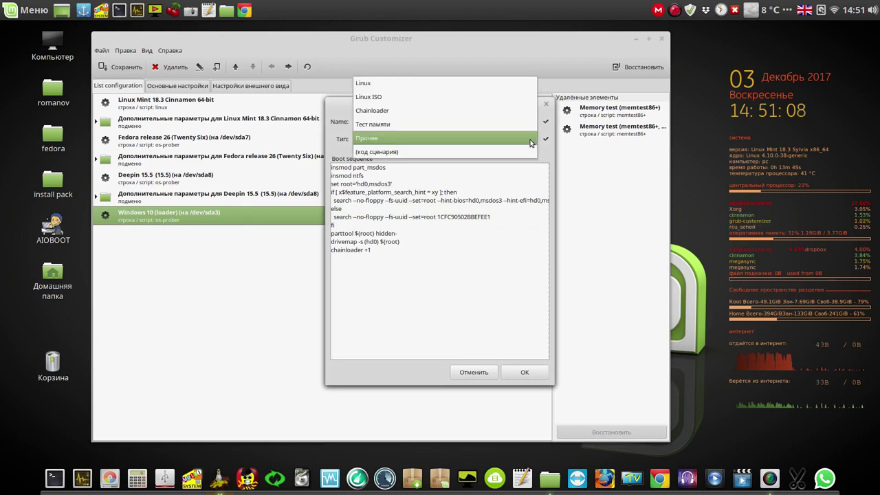
click(519, 115)
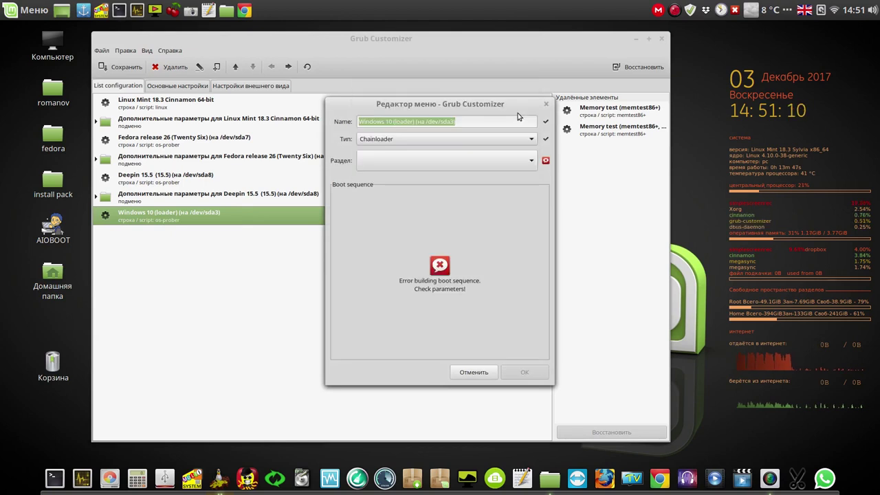
click(530, 160)
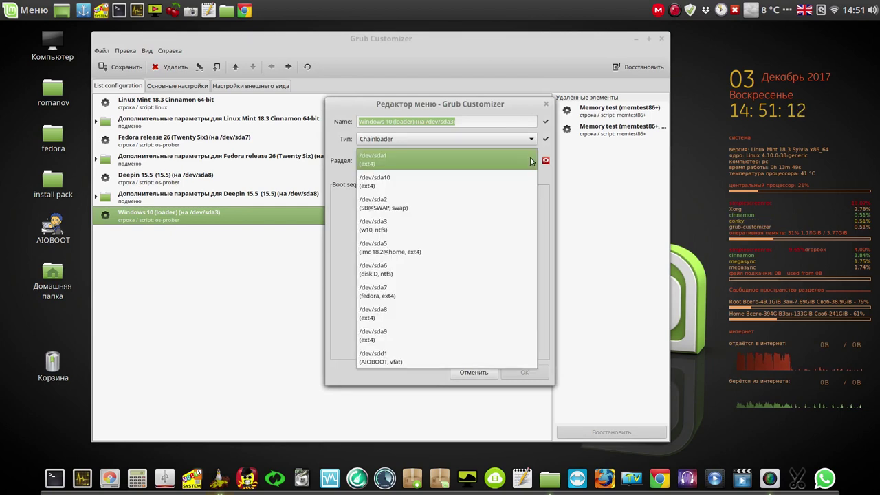
click(517, 177)
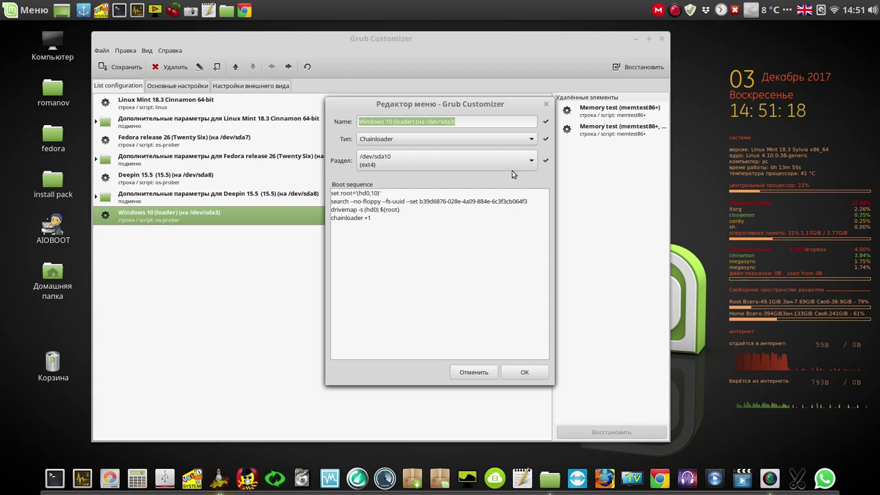
click(517, 159)
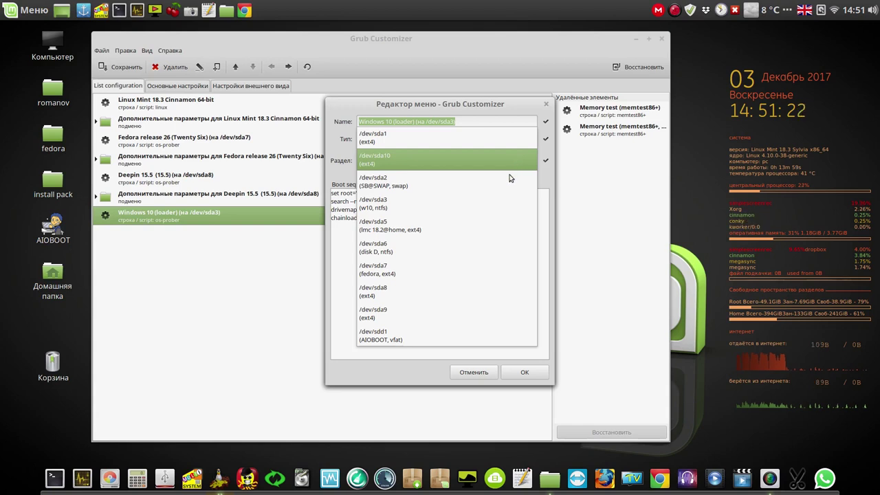
click(495, 202)
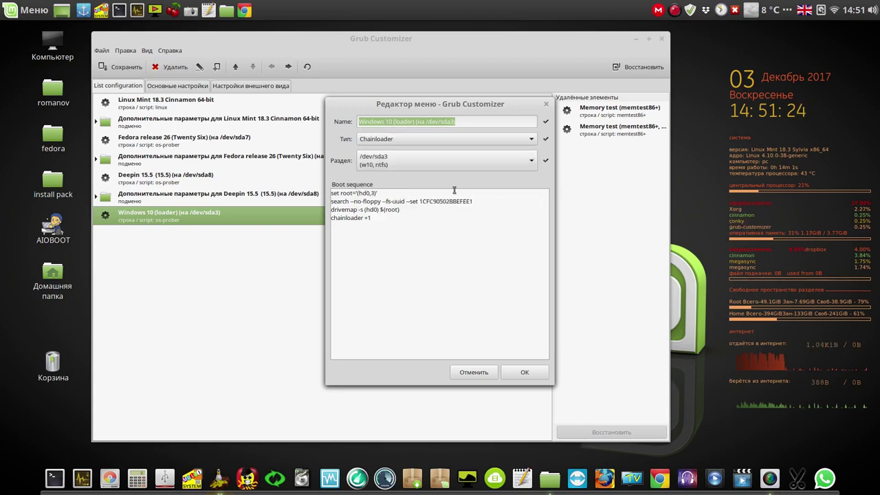
click(527, 373)
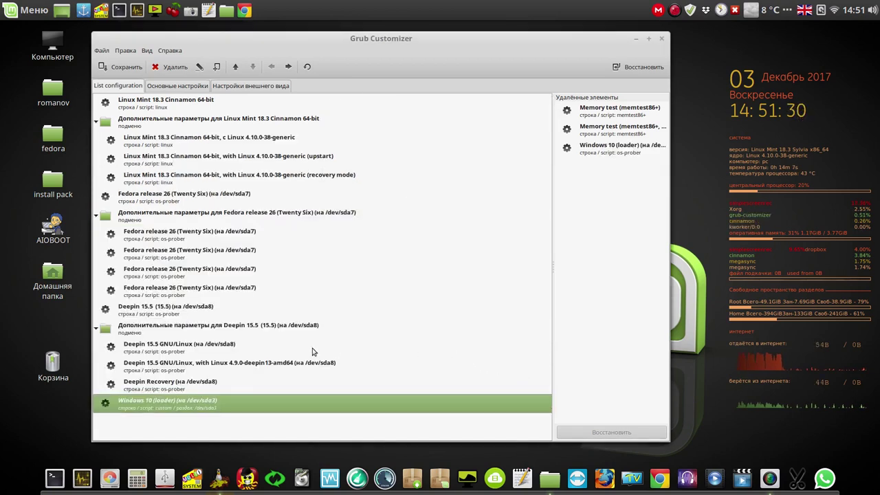
Collapse the Linux Mint, Fedora and Deepin submenus in the boot list and review the general boot settings.
click(97, 331)
click(96, 215)
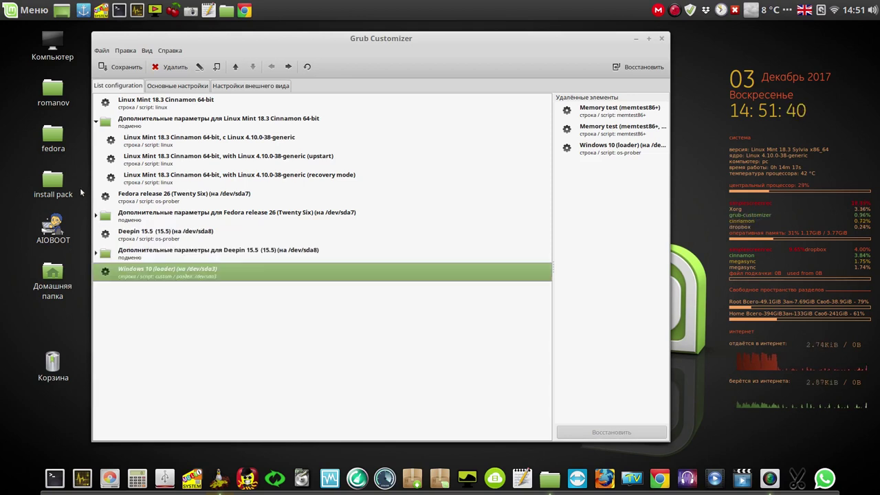
click(96, 122)
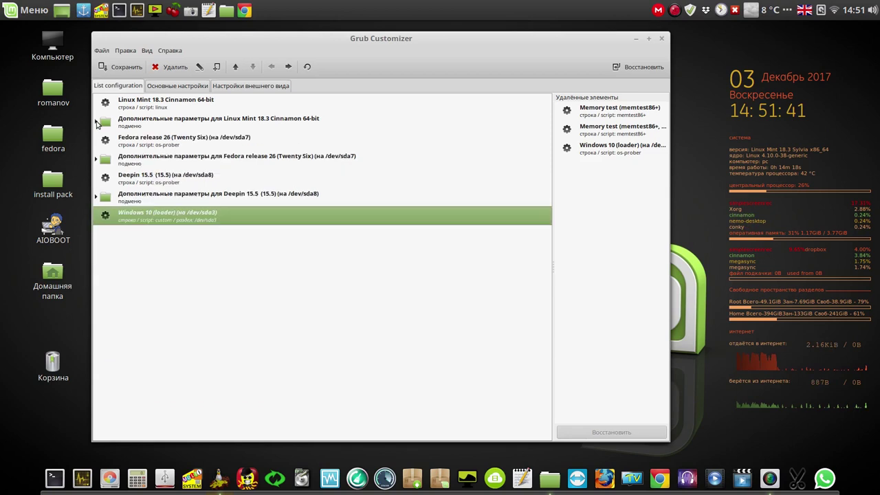
click(190, 87)
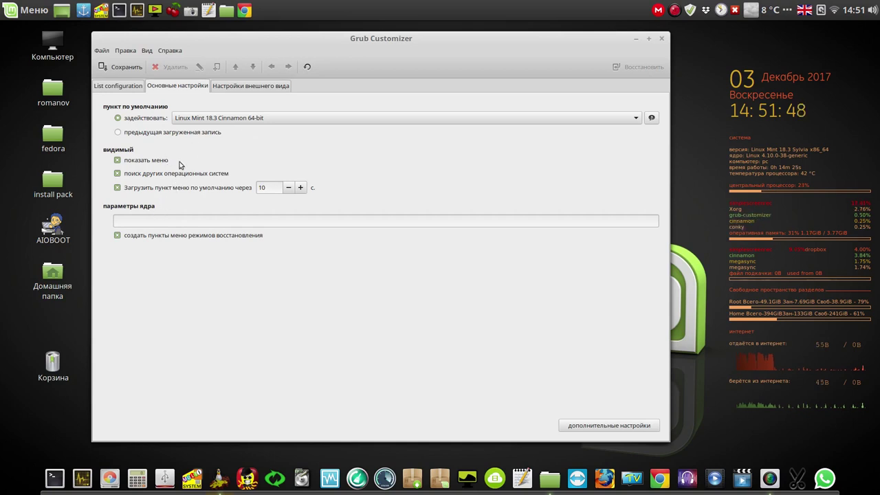
click(137, 88)
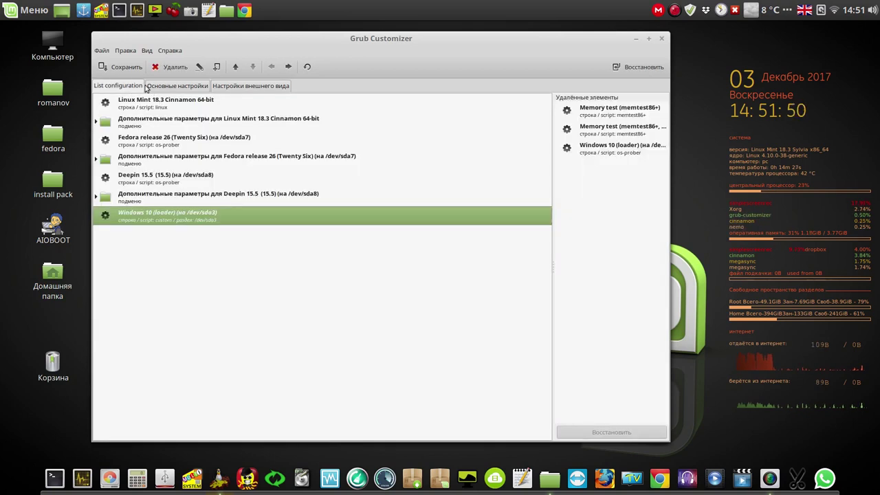
Save the modified boot menu configuration and close Grub Customizer.
click(125, 66)
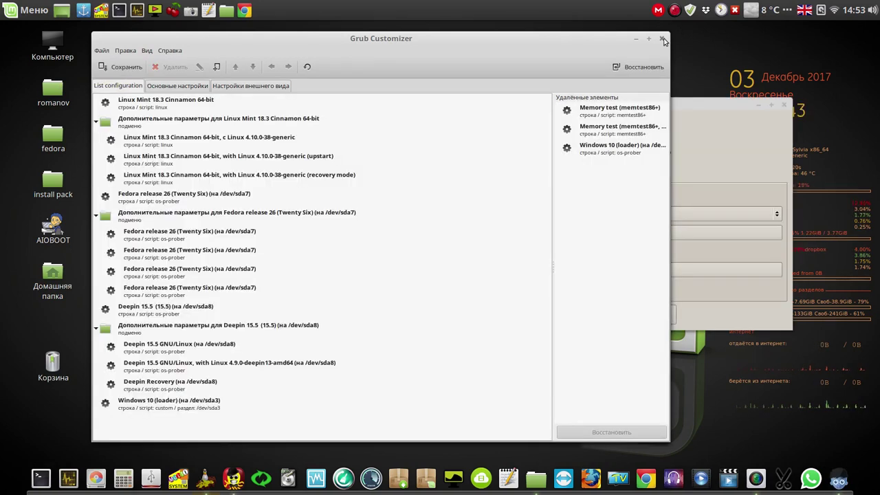
click(661, 39)
In Grub Manager, preview the boot menu with grub-emu, close the preview and apply the changes to update GRUB.
drag(654, 105, 412, 69)
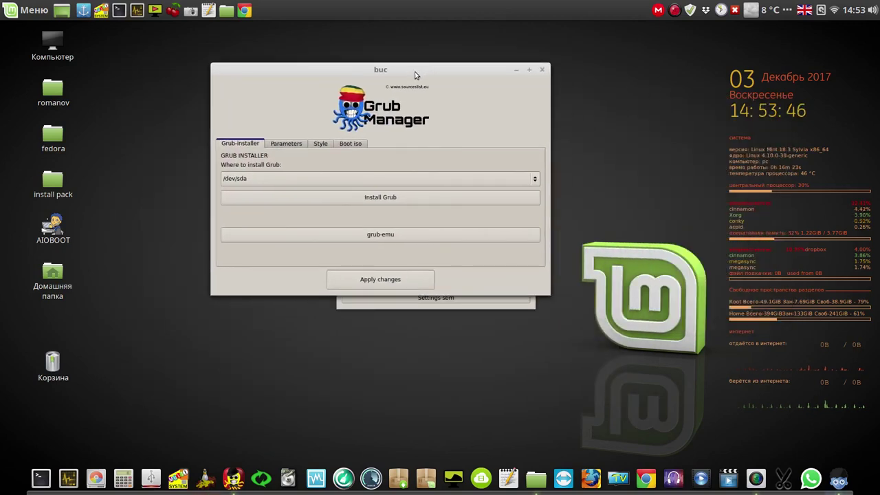
click(450, 236)
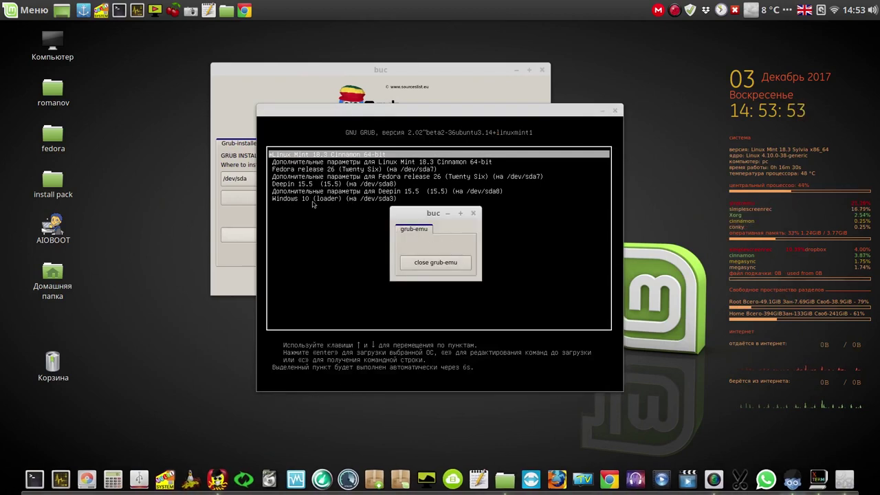
click(432, 263)
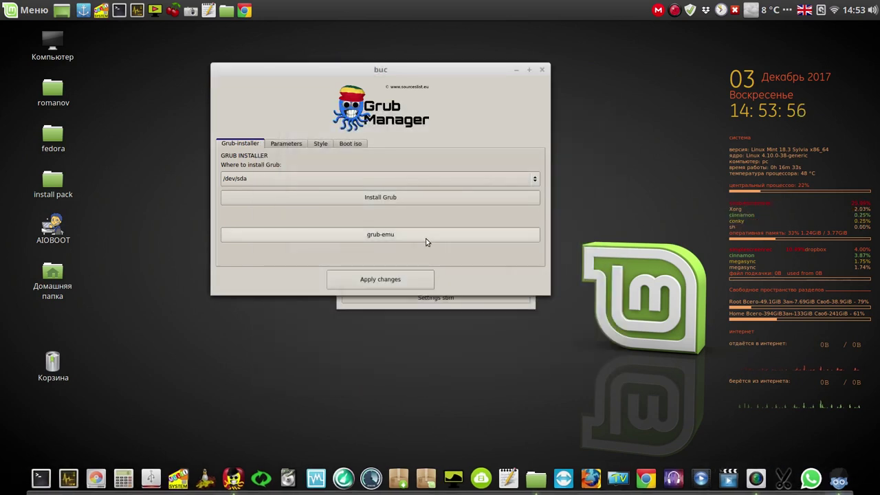
click(397, 281)
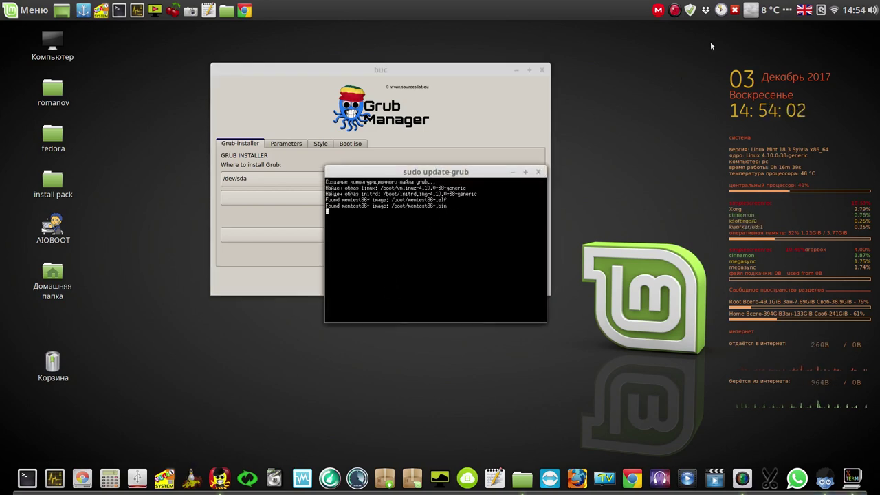
click(676, 12)
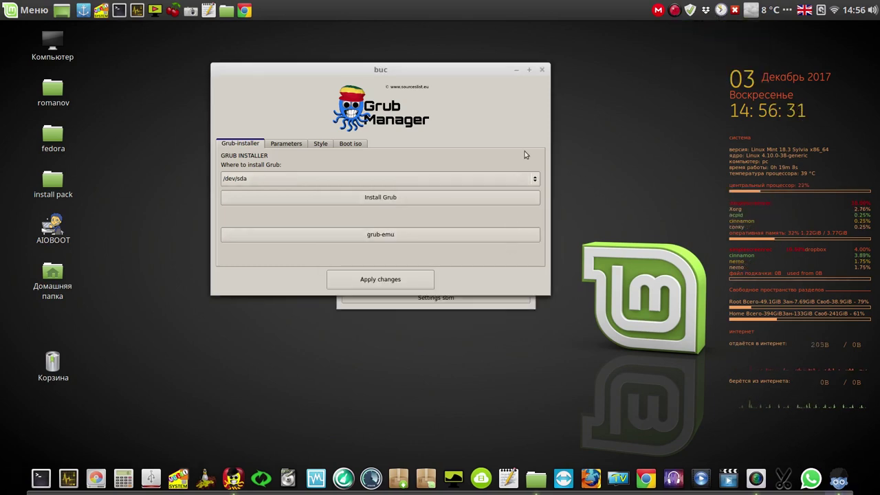
Preview the updated boot menu in grub-emu again, and close the emulator and Grub Manager.
click(431, 233)
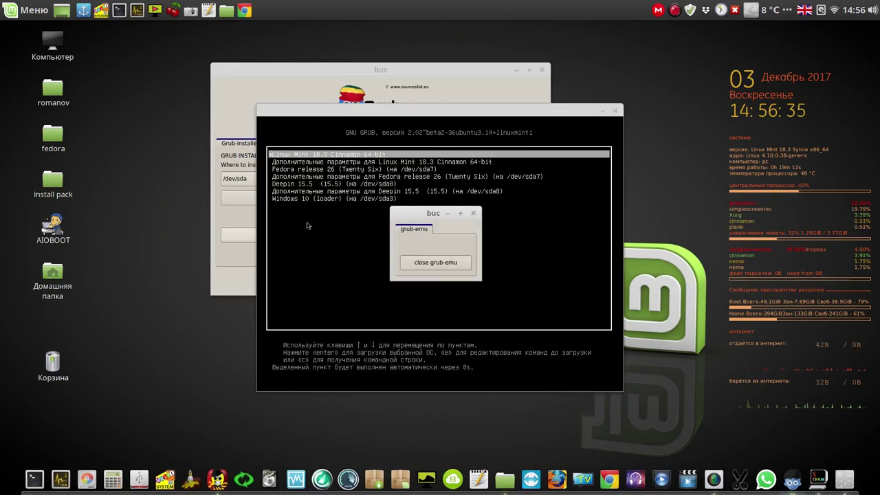
click(460, 263)
click(456, 262)
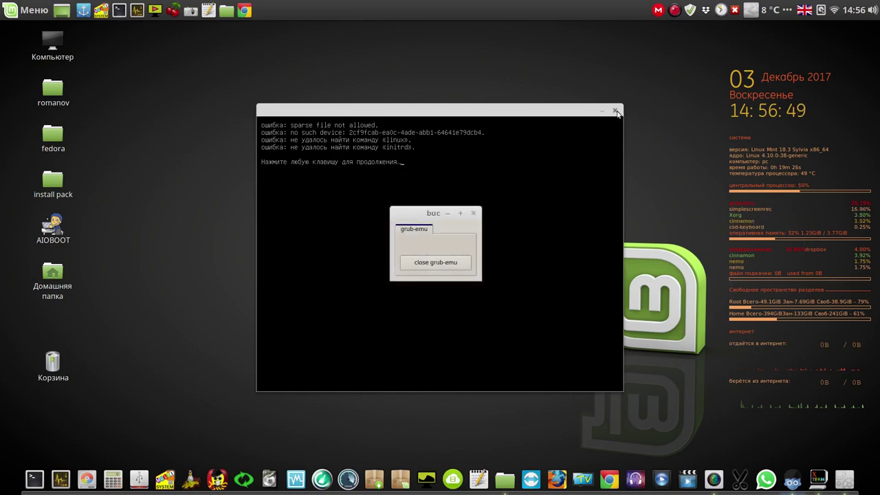
right_click(791, 483)
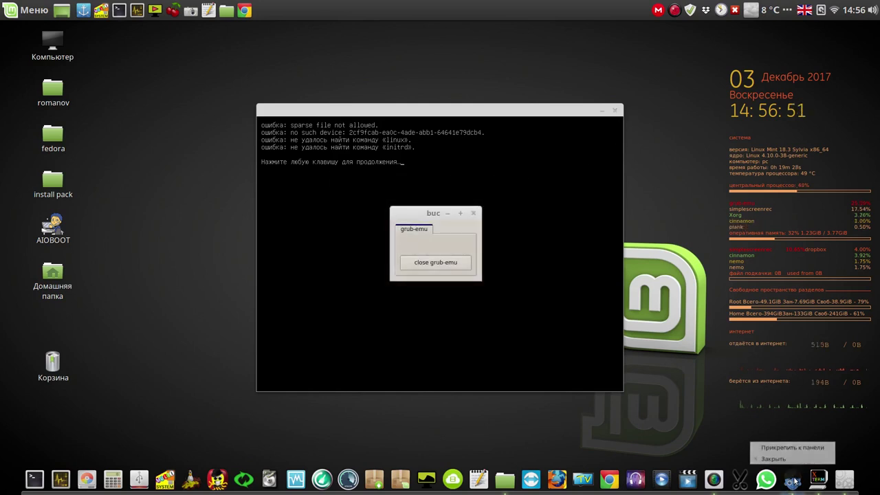
click(787, 458)
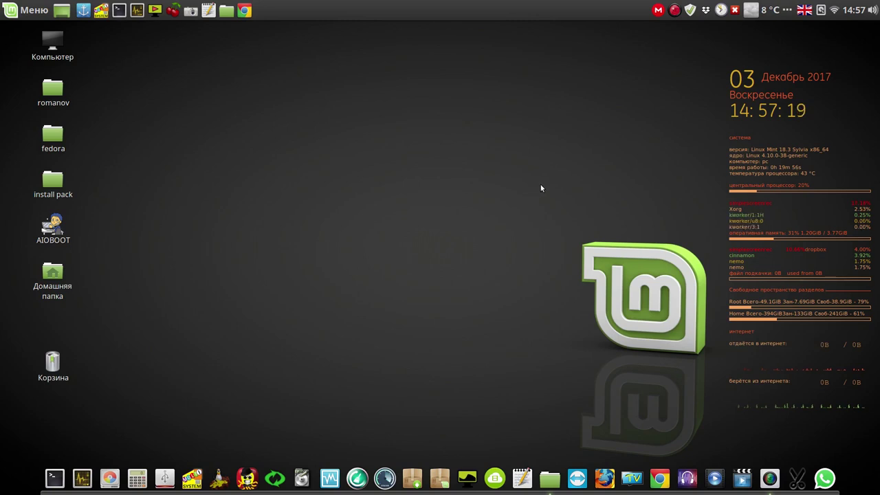
click(674, 11)
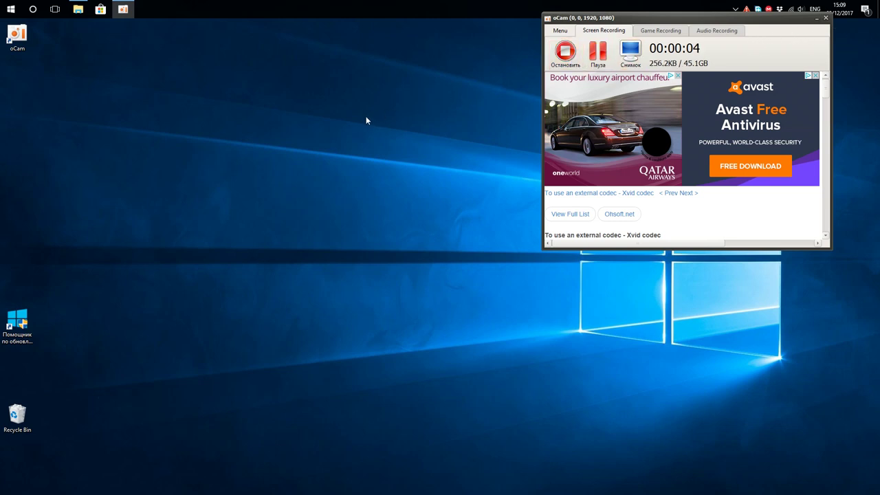
In File Explorer on Windows 10, start an error-checking scan of drive w10 (C:) from its properties.
click(78, 8)
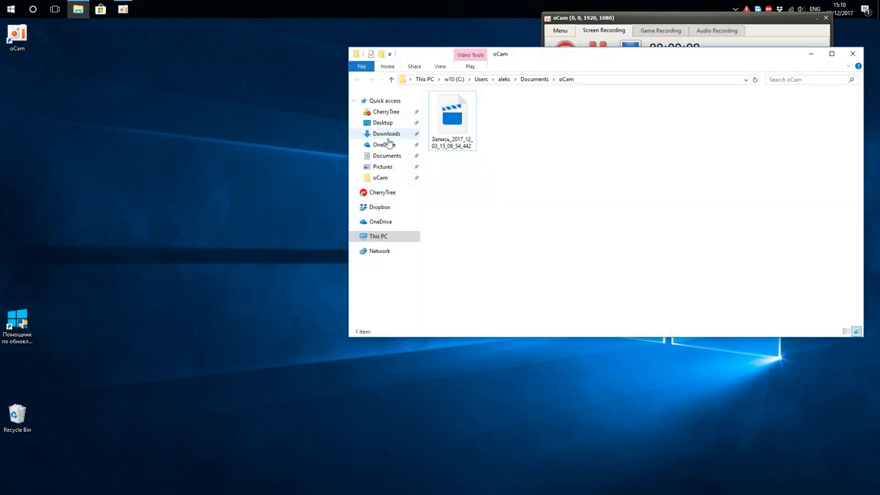
click(379, 236)
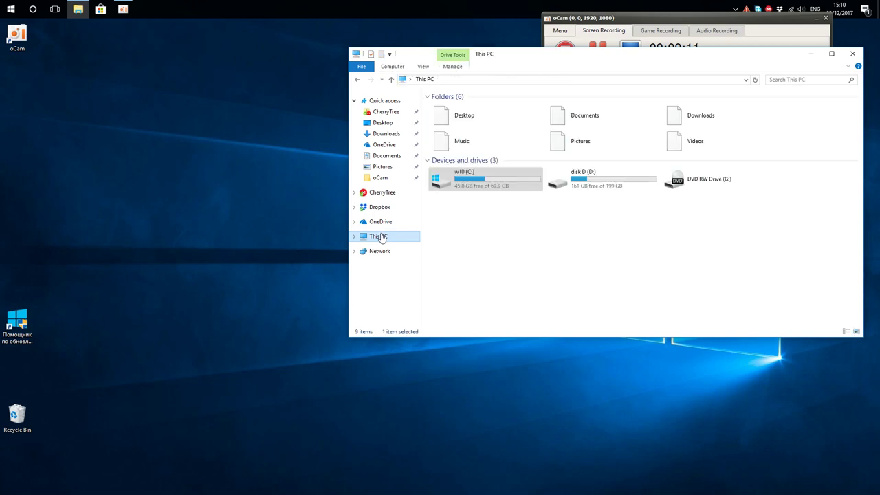
right_click(455, 180)
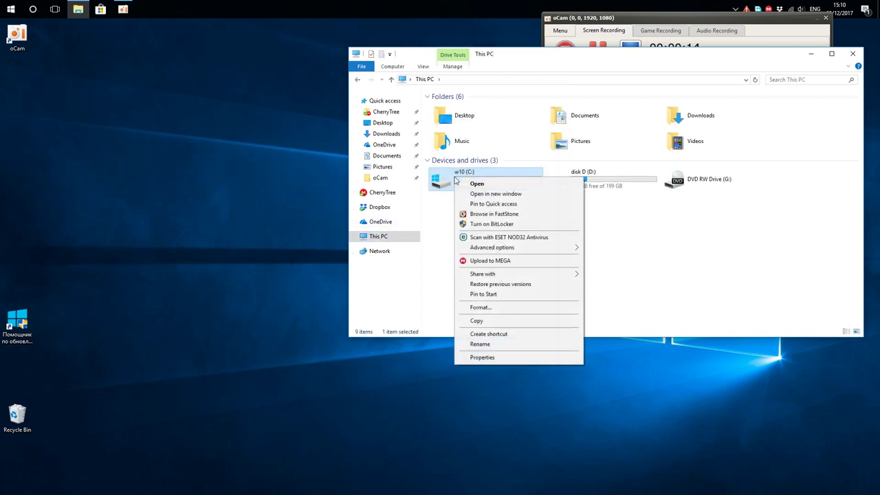
click(485, 357)
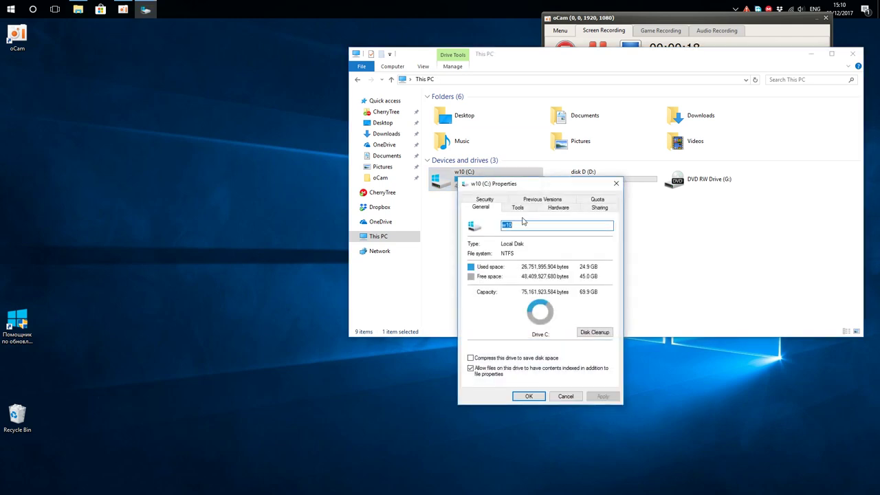
click(521, 207)
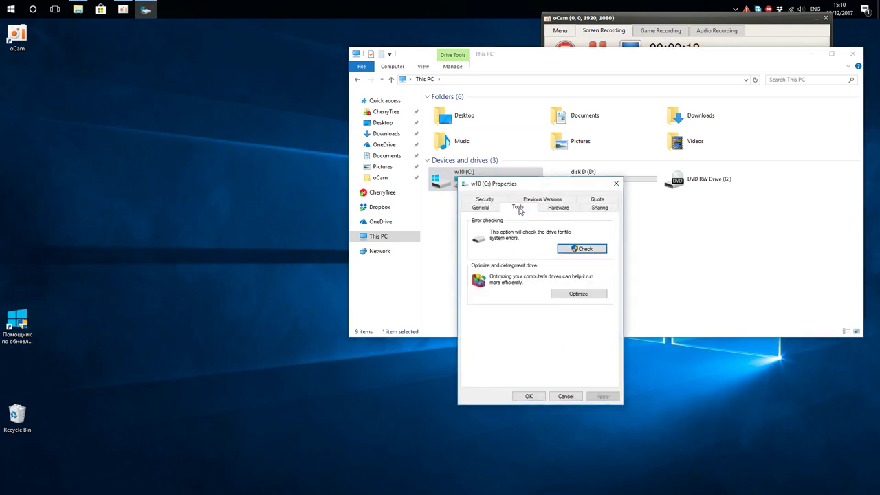
click(582, 249)
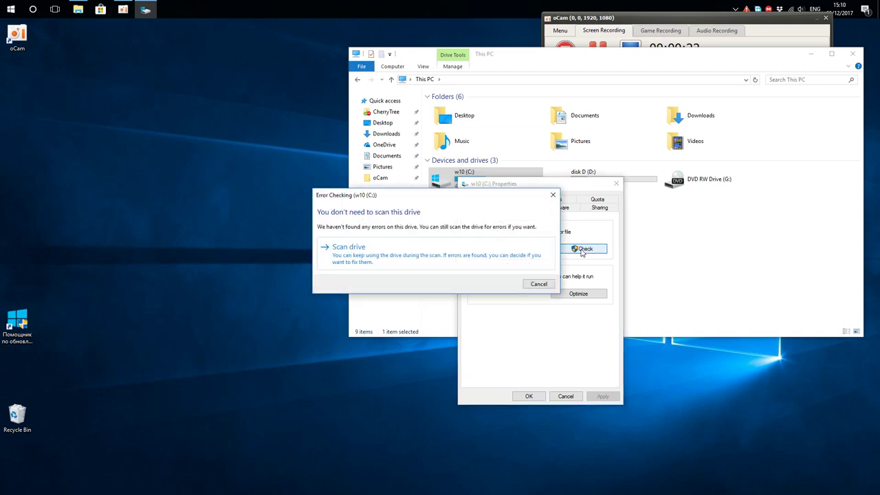
click(388, 256)
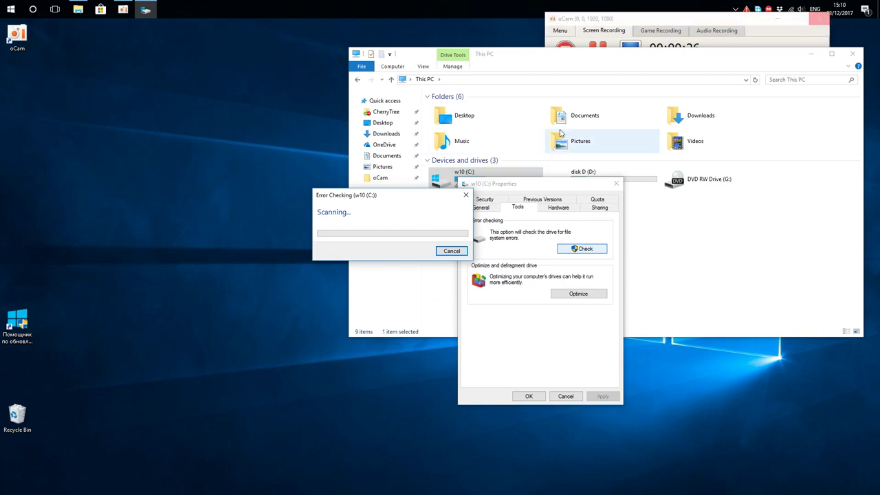
Pause the oCam recording during the w10 (C:) scan, and close the scan report, drive properties and File Explorer.
click(712, 18)
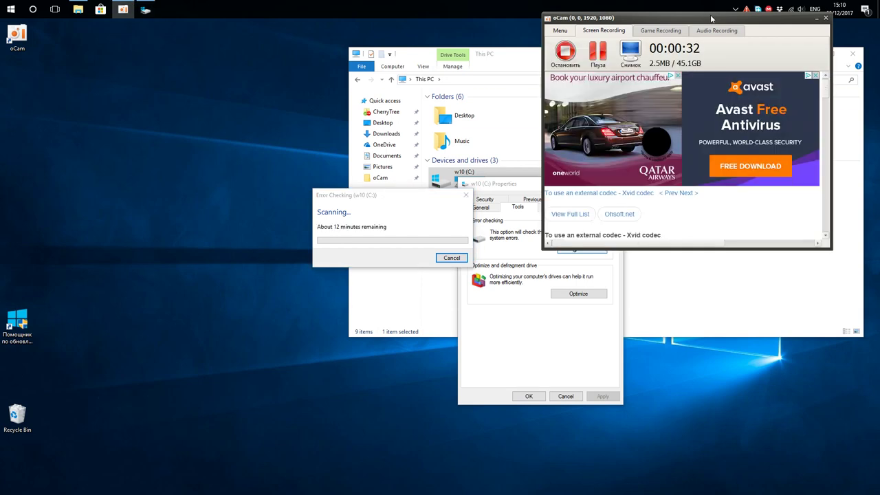
click(599, 58)
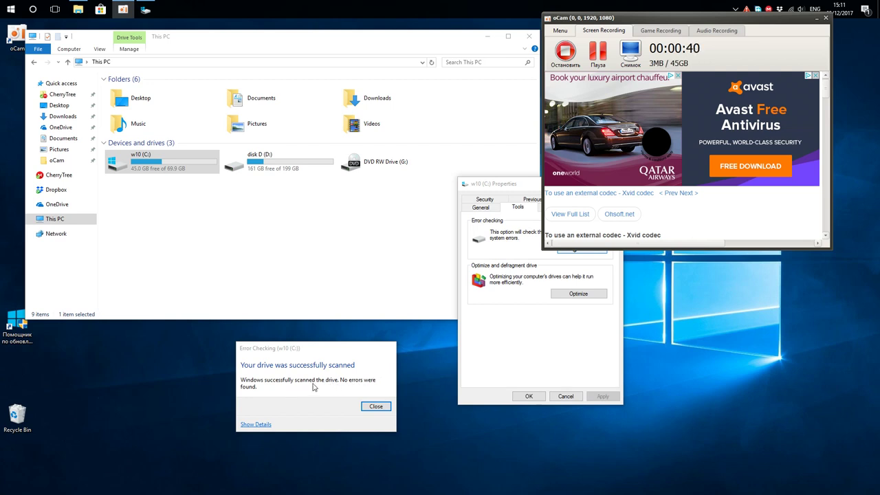
click(378, 406)
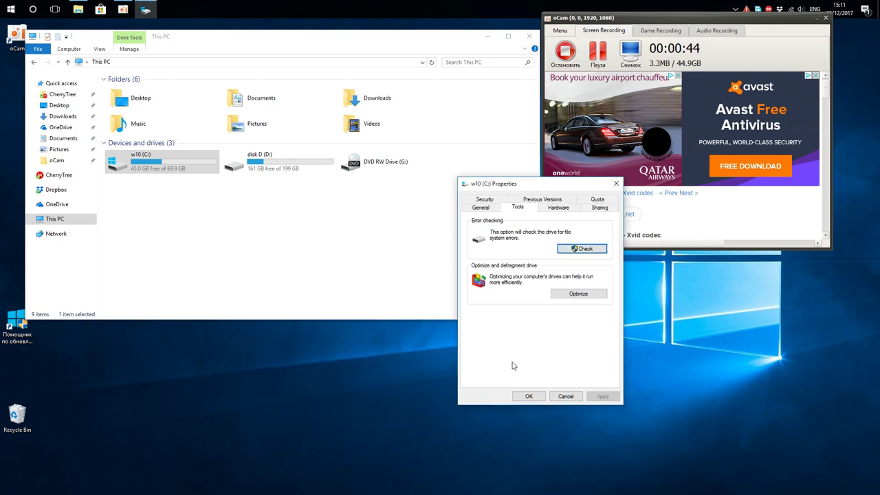
click(528, 396)
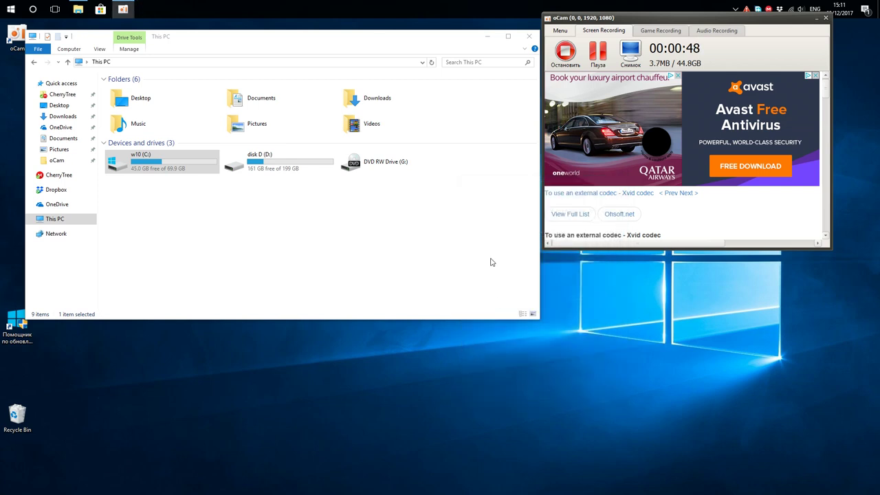
click(529, 35)
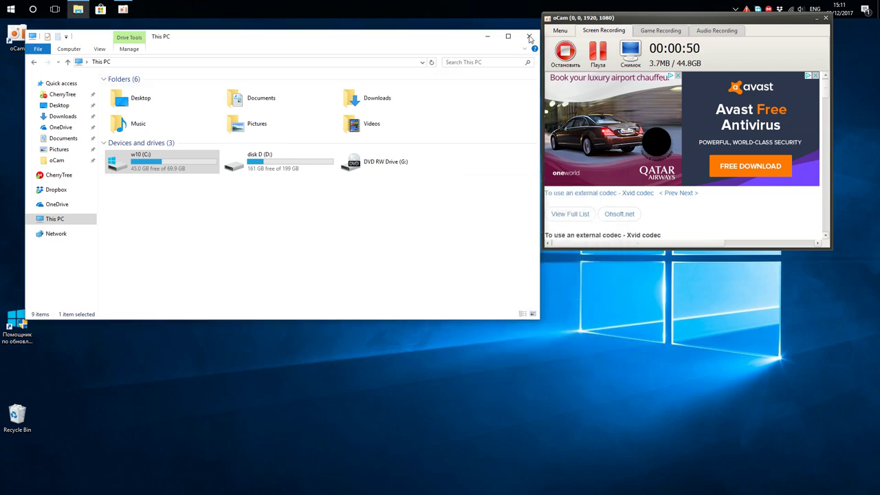
Move the oCam window toward the middle of the desktop and stop the screen recording.
drag(689, 24, 429, 71)
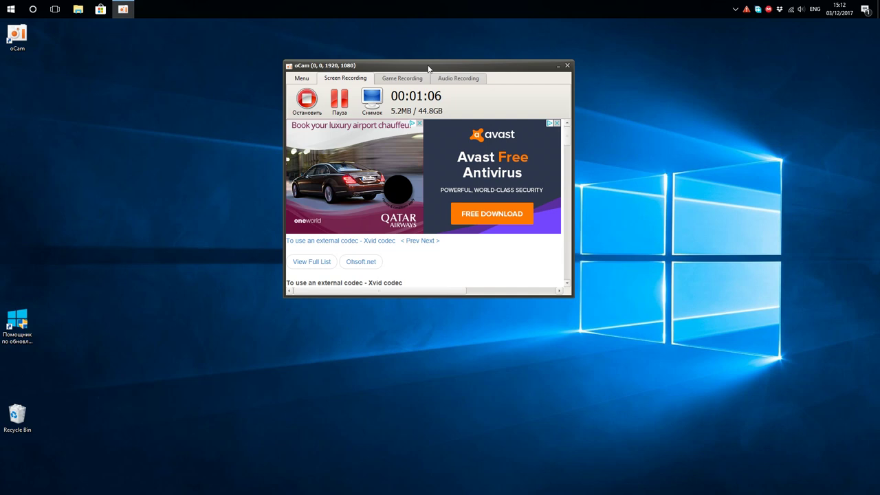
click(318, 103)
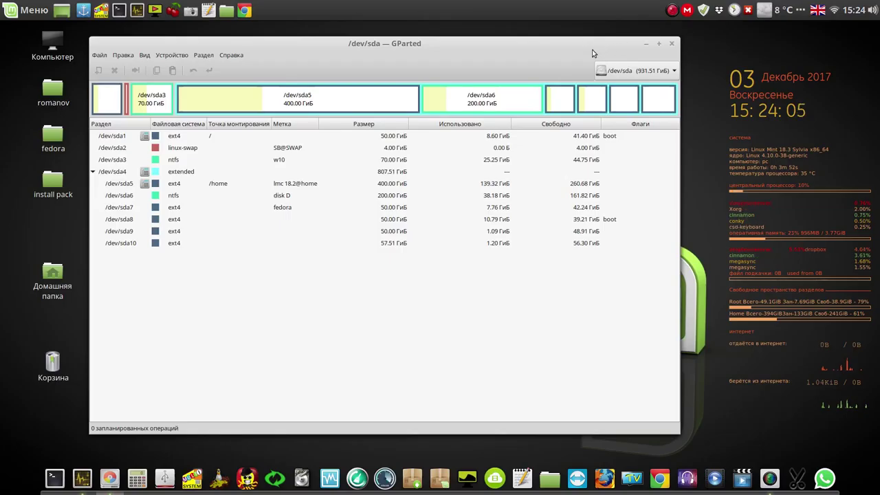
In GParted on Linux Mint, examine the restored w10 partition /dev/sda3 and its used and free space.
click(279, 163)
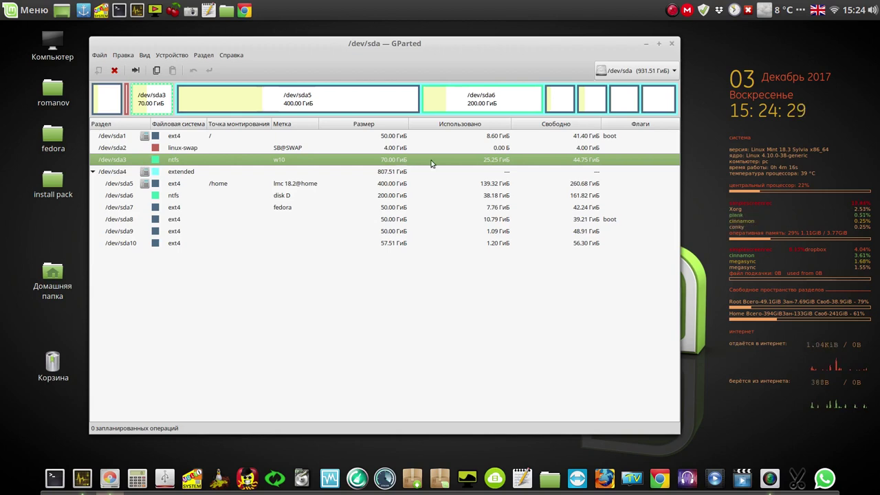
click(392, 176)
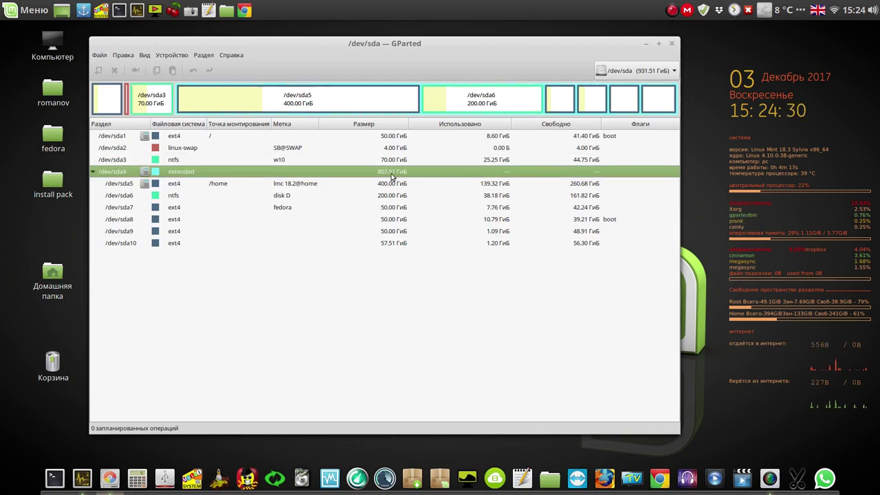
click(490, 161)
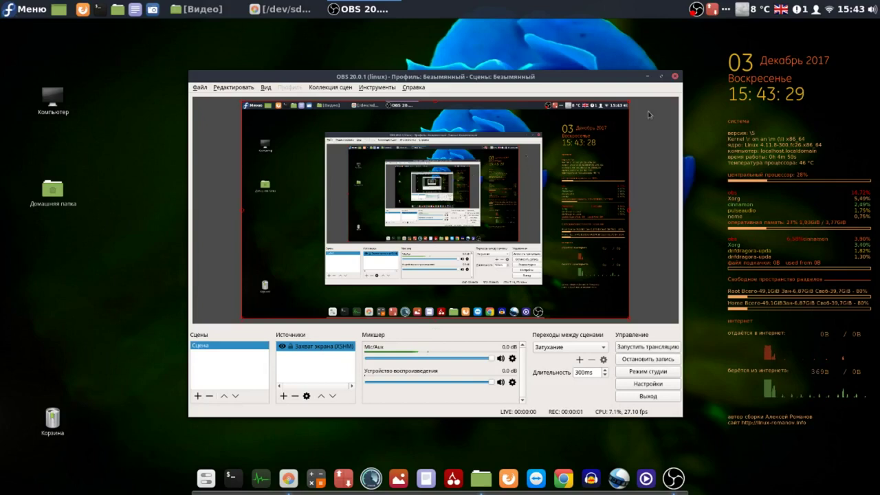
On Fedora, minimize OBS, switch to GParted and examine the flagged ext4 partitions /dev/sda8, /dev/sda9 and /dev/sda10.
click(647, 76)
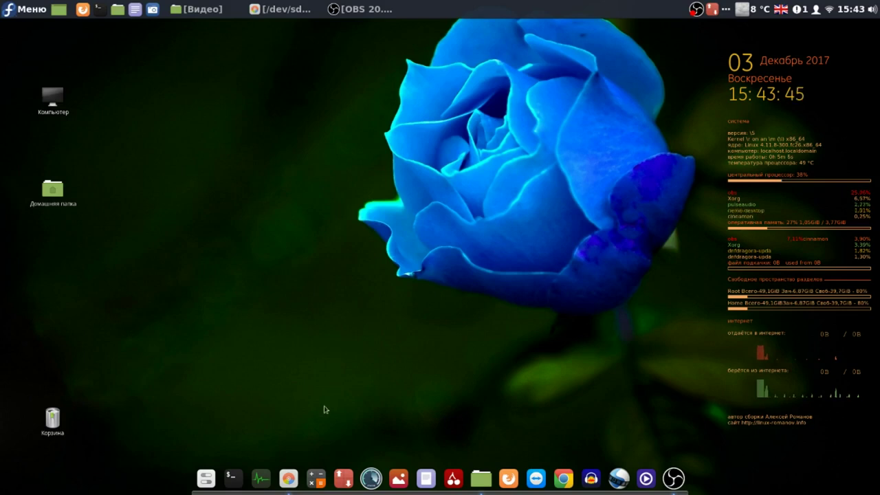
click(290, 479)
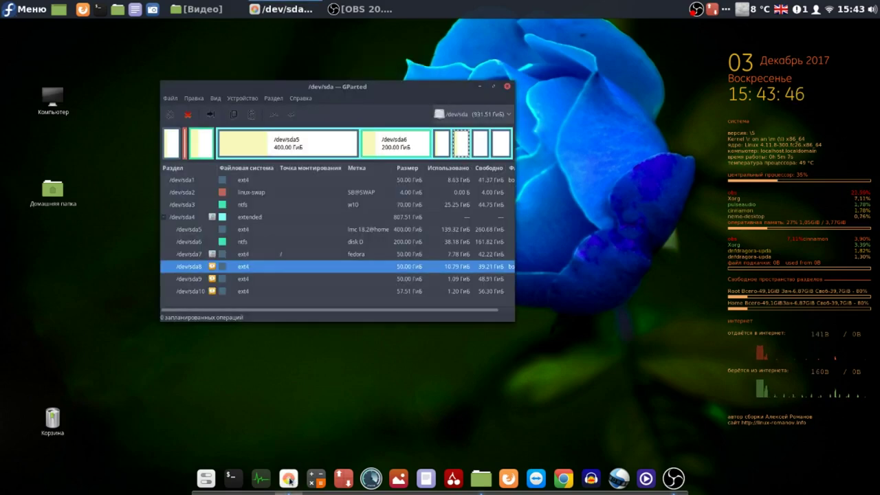
click(261, 279)
click(249, 291)
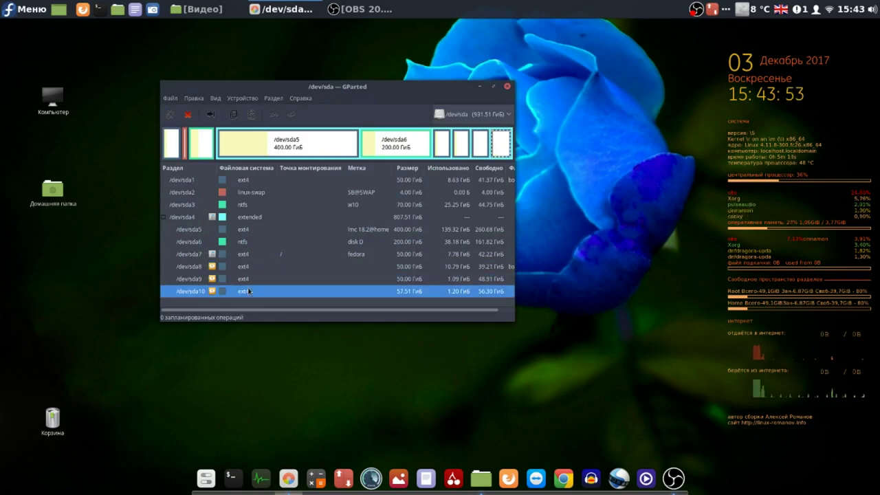
click(249, 268)
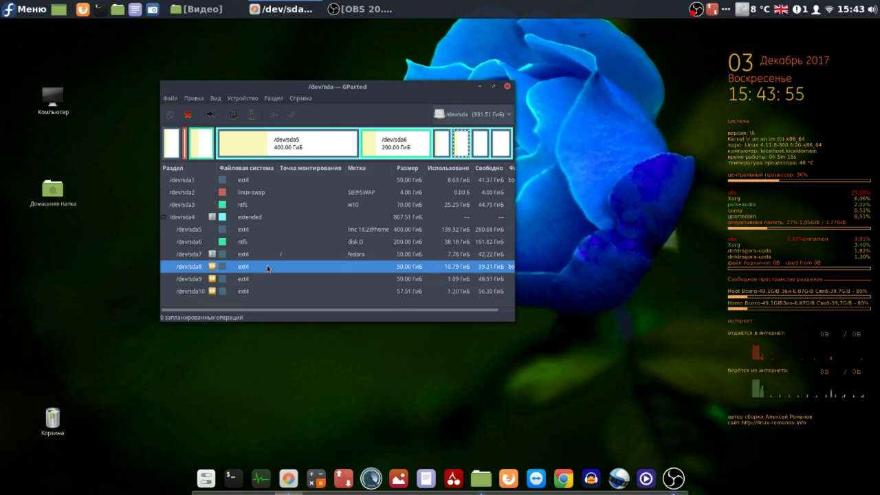
Queue an error check and repair of the ext4 file system on /dev/sda8 and apply it.
right_click(267, 268)
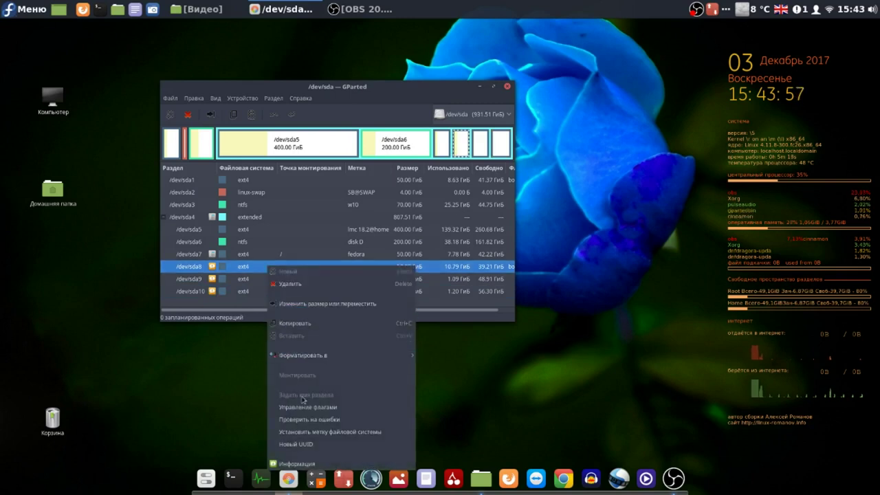
click(317, 420)
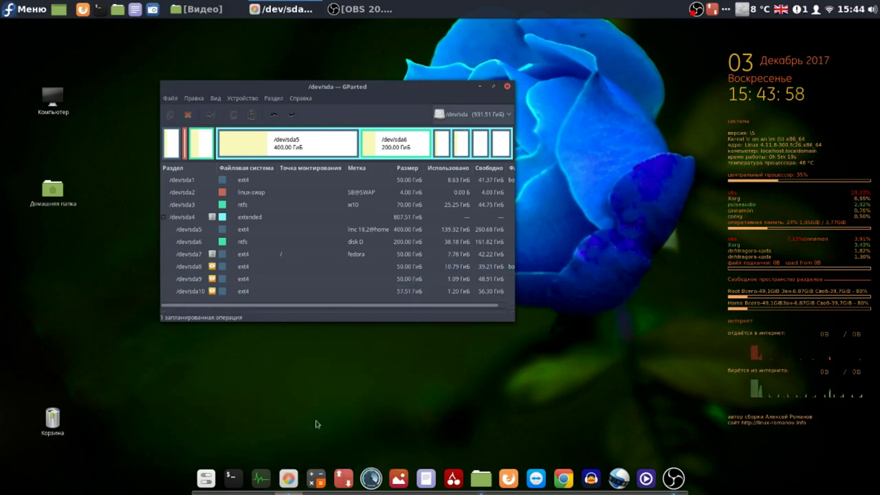
click(293, 117)
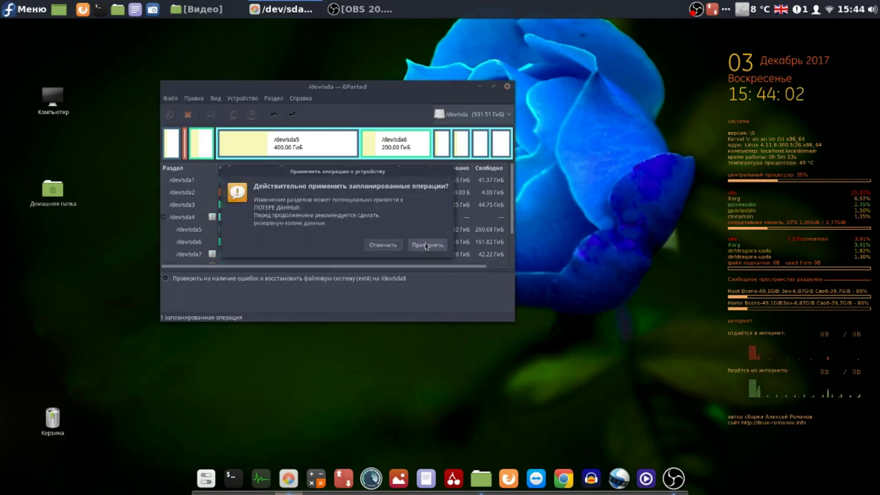
click(426, 246)
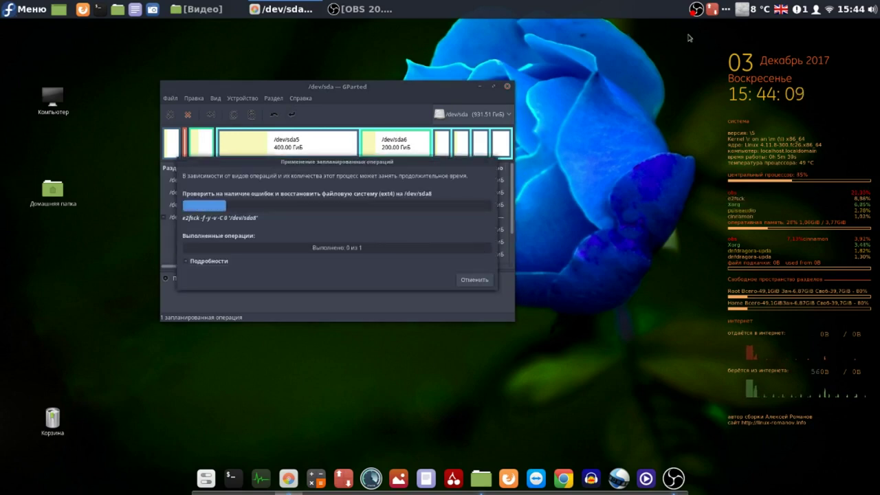
Stop the OBS recording while /dev/sda8 is checked, and close the completed operations report.
right_click(696, 9)
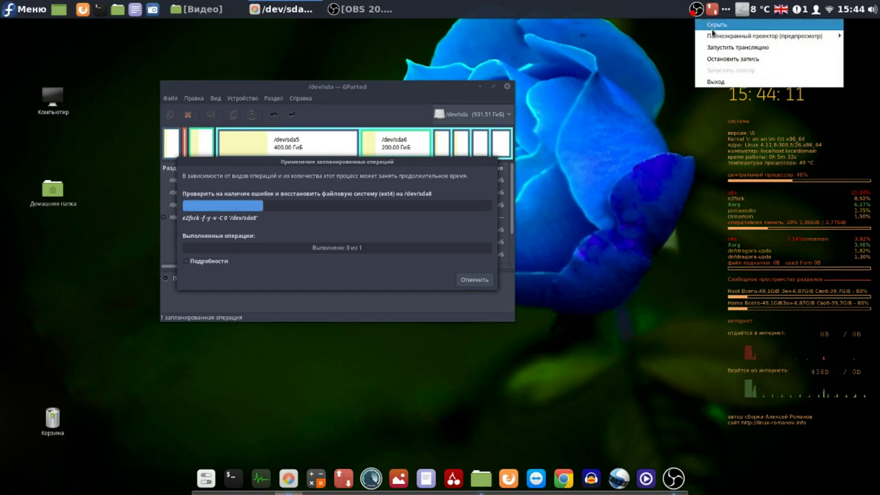
click(721, 59)
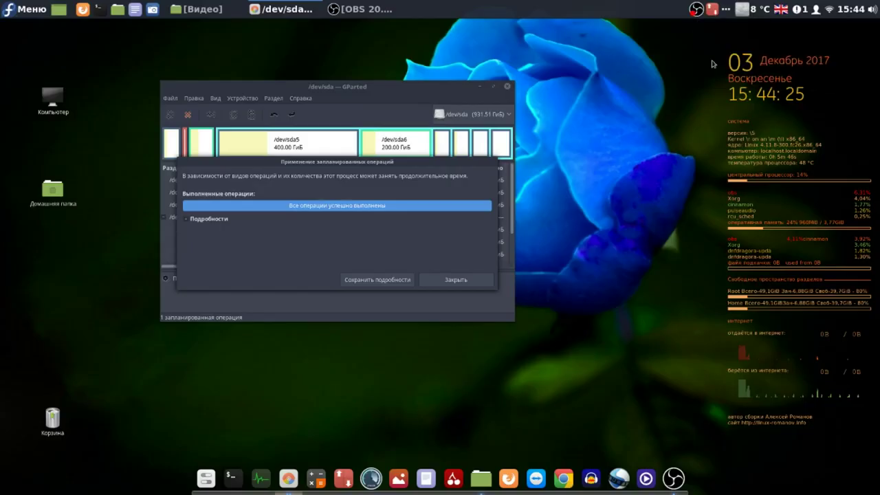
click(458, 282)
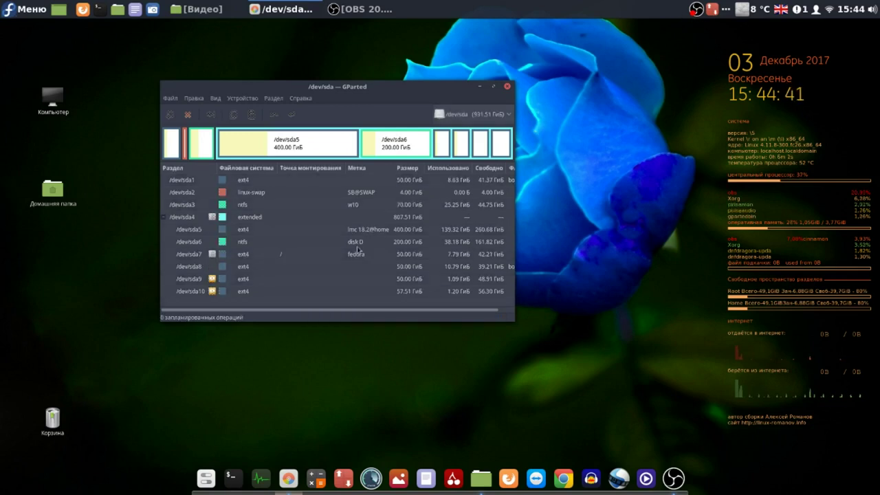
Queue error checks for the ext4 partitions /dev/sda9 and /dev/sda10, enlarging the GParted window to show the full list.
click(270, 268)
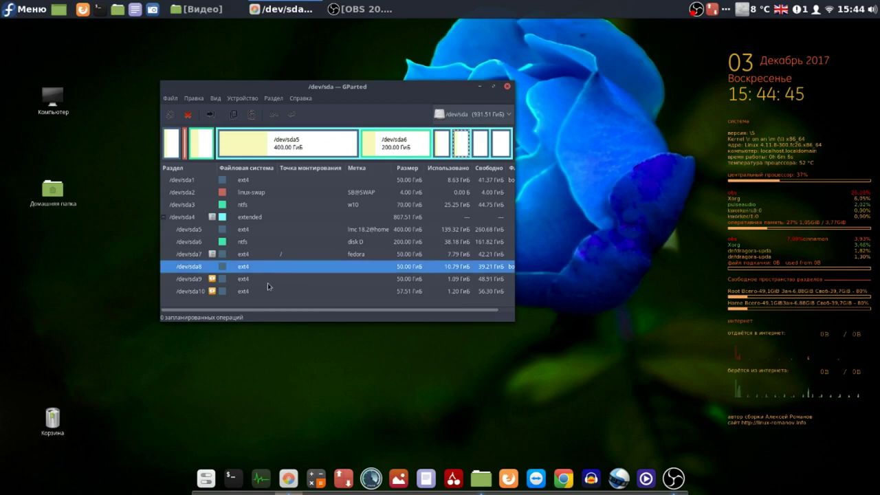
click(268, 280)
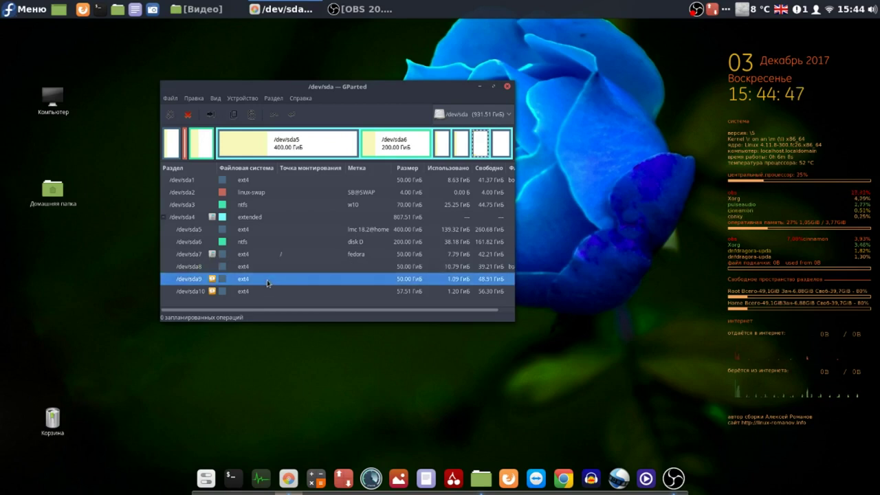
right_click(267, 282)
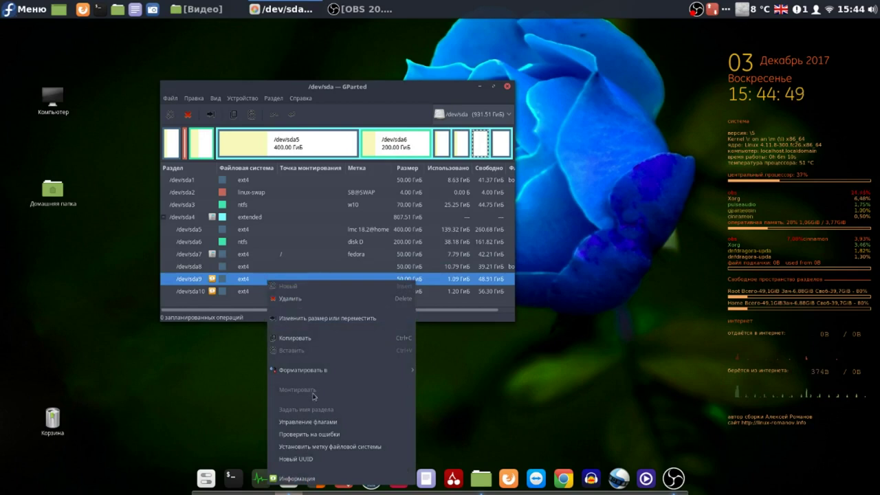
key(Escape)
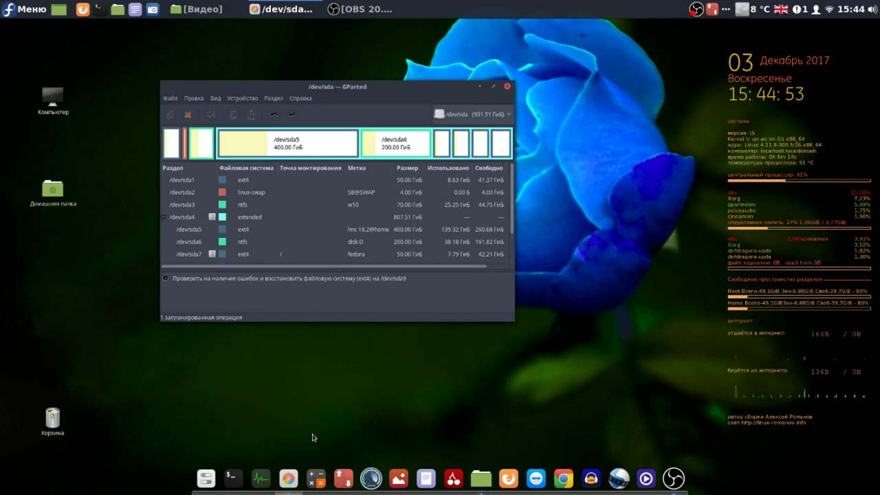
drag(512, 321, 537, 388)
click(243, 294)
right_click(242, 294)
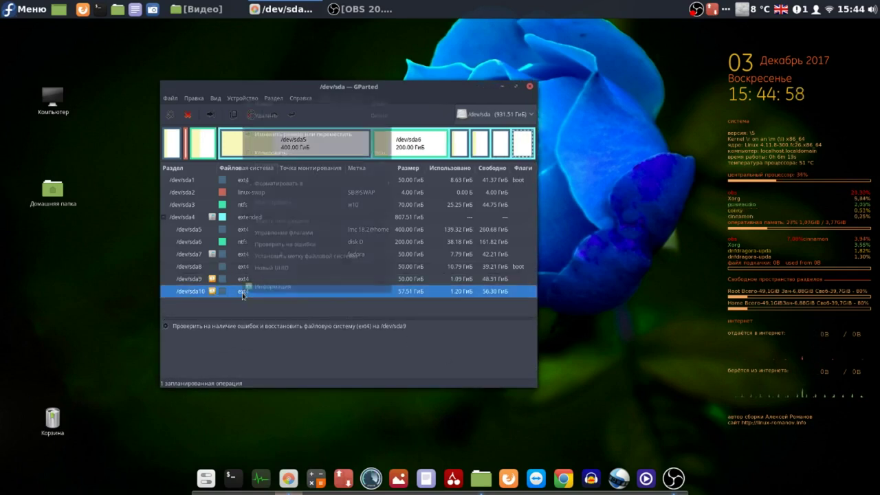
click(280, 241)
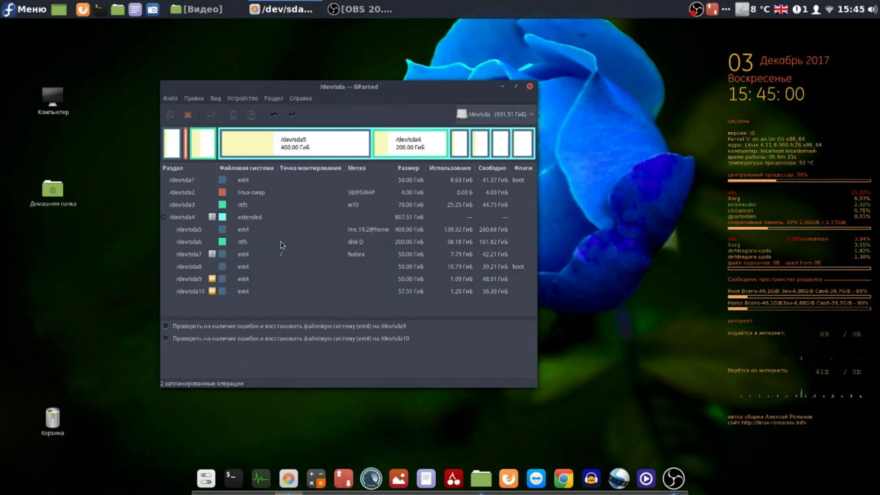
Apply the two queued file system checks and stop the OBS recording while they run.
click(293, 115)
click(436, 279)
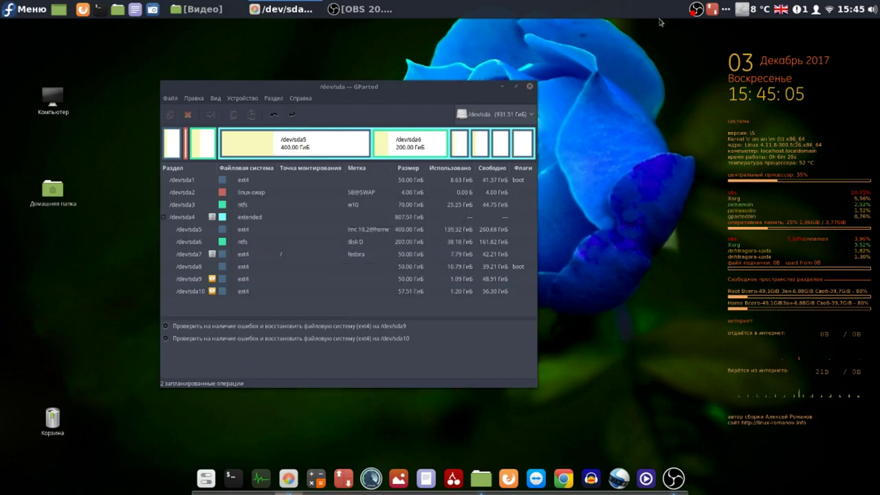
right_click(696, 9)
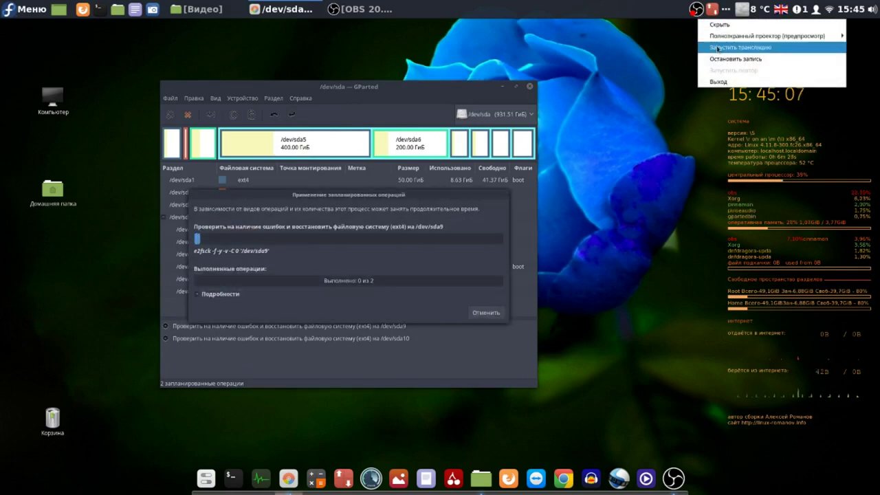
click(720, 60)
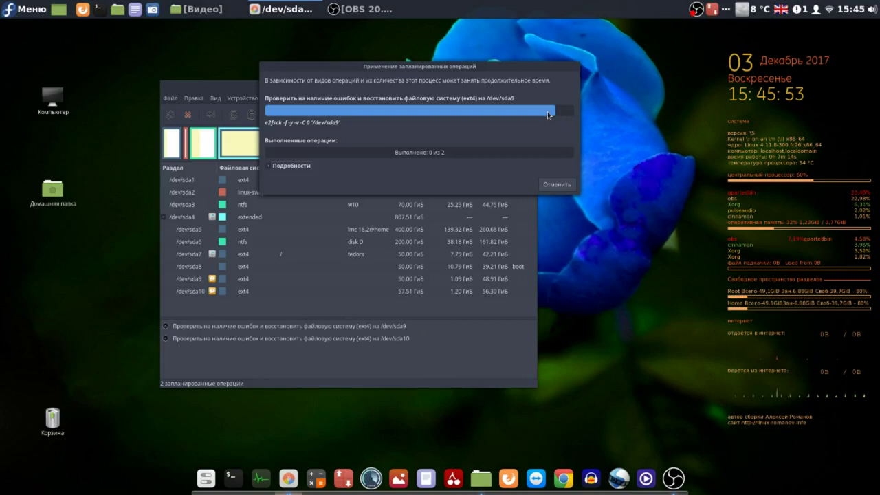
Expand the operation details down to the e2fsck output for /dev/sda10 and examine it.
click(279, 166)
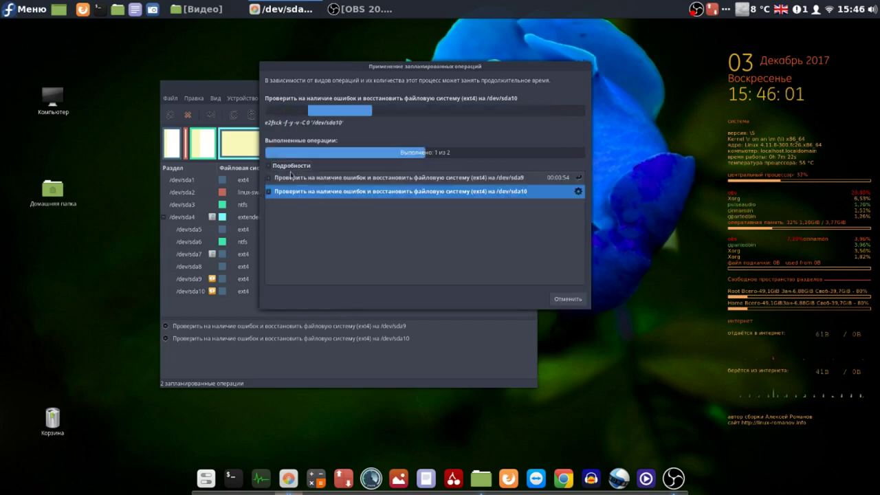
click(269, 192)
click(276, 220)
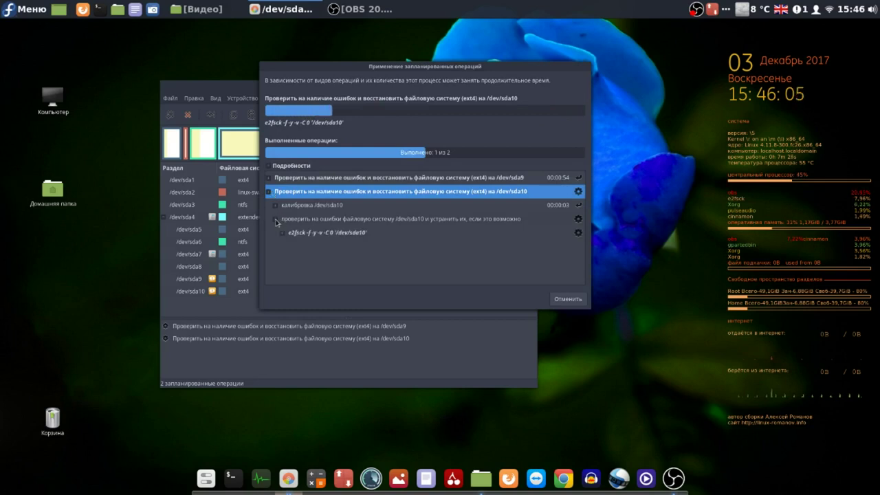
click(283, 234)
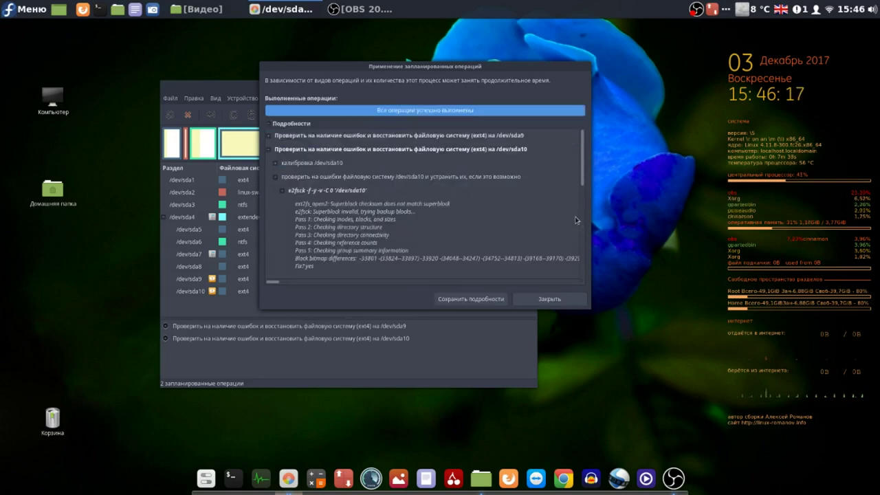
Close the report of completed checks and stop the OBS recording.
click(548, 299)
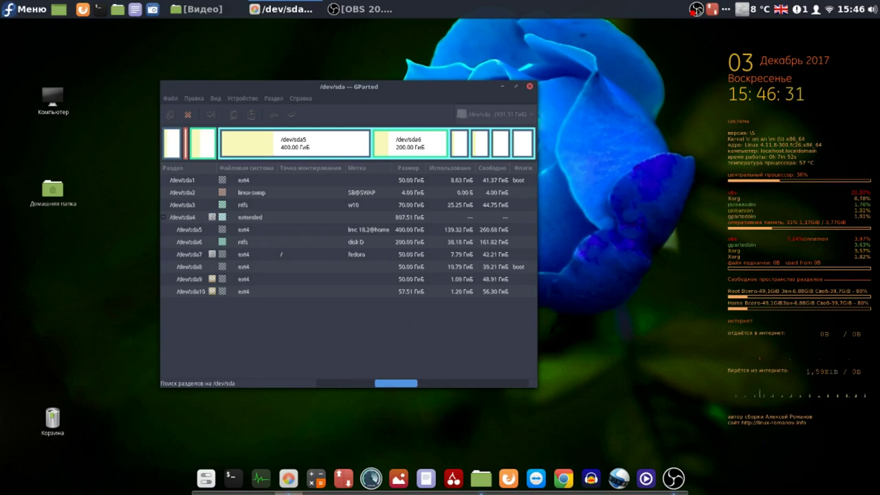
right_click(696, 9)
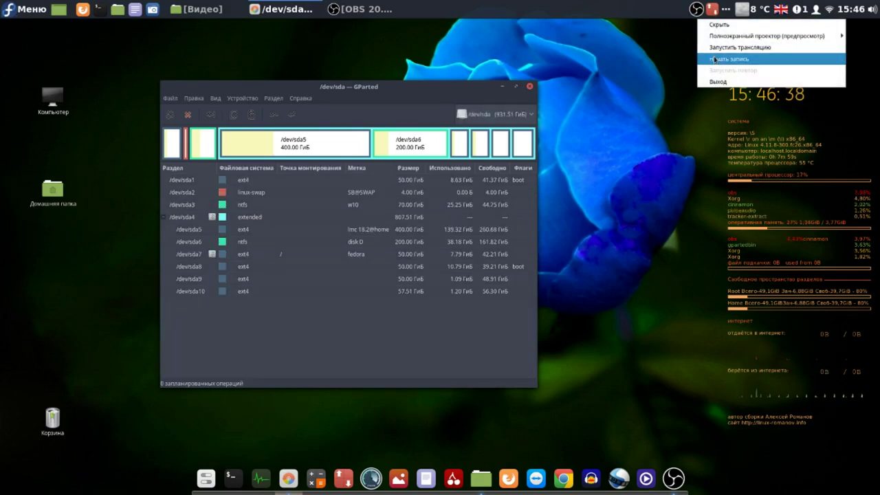
Restart the OBS recording, close GParted, and stop the recording again.
click(722, 59)
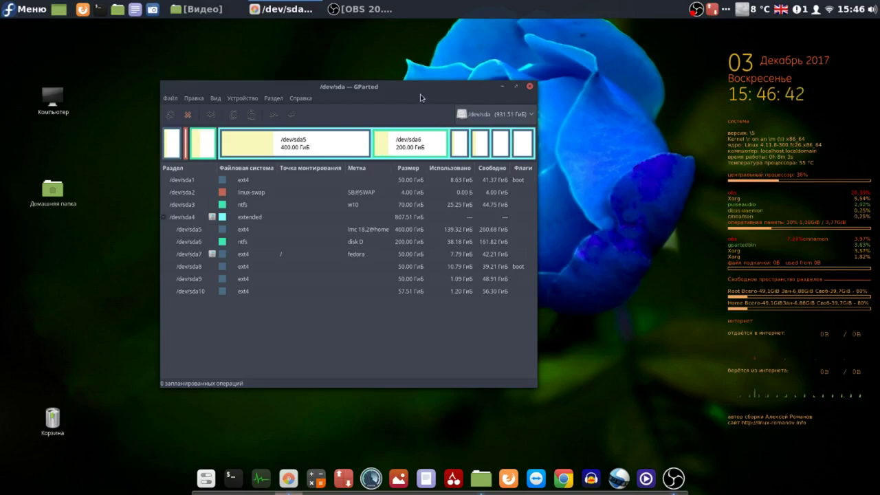
drag(420, 94, 411, 65)
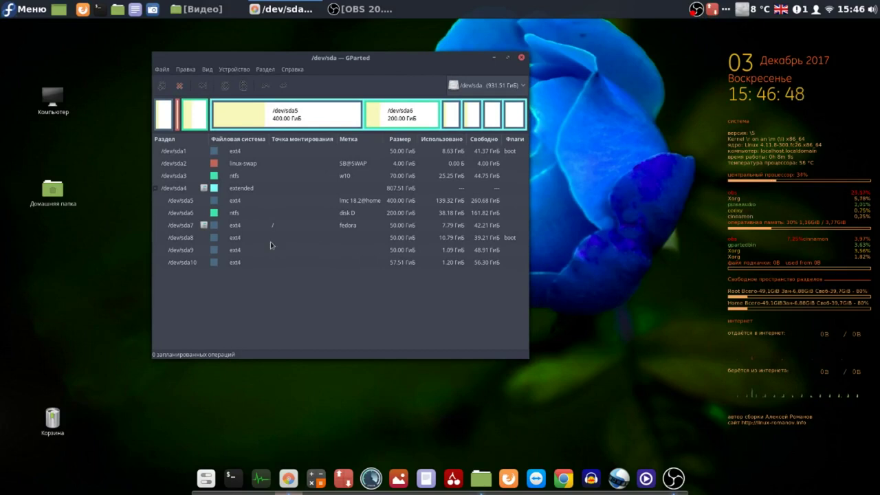
click(522, 58)
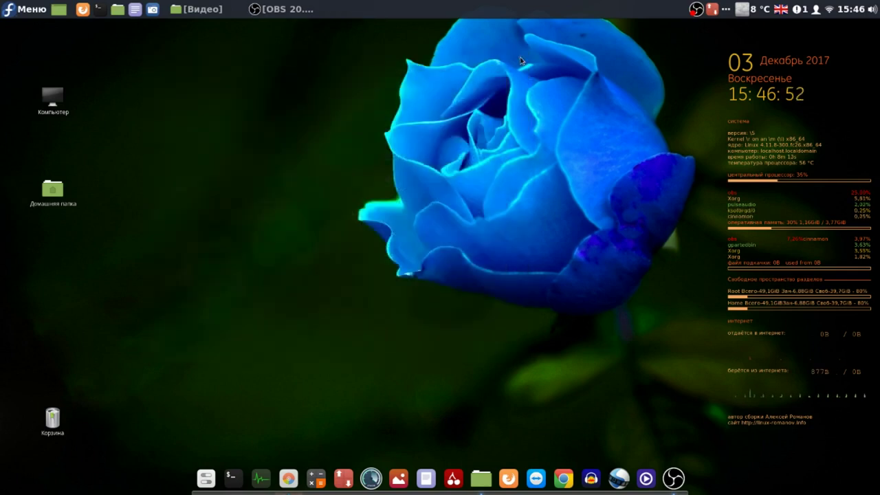
right_click(698, 11)
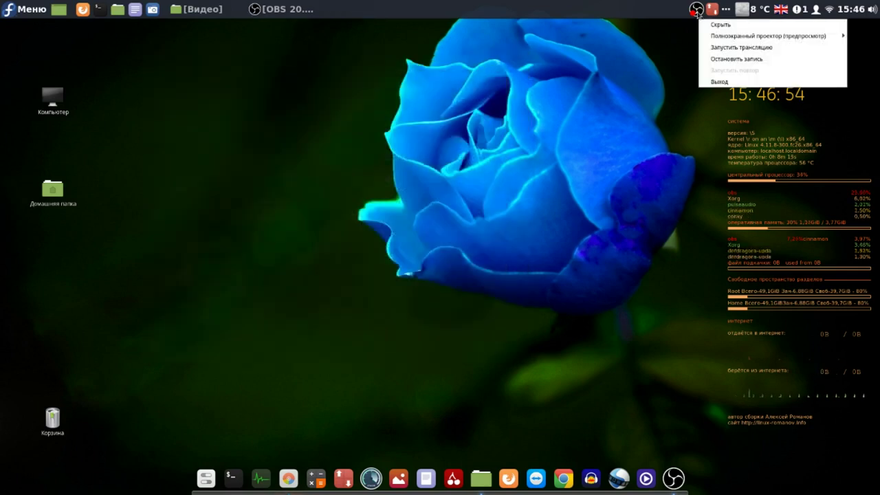
click(728, 59)
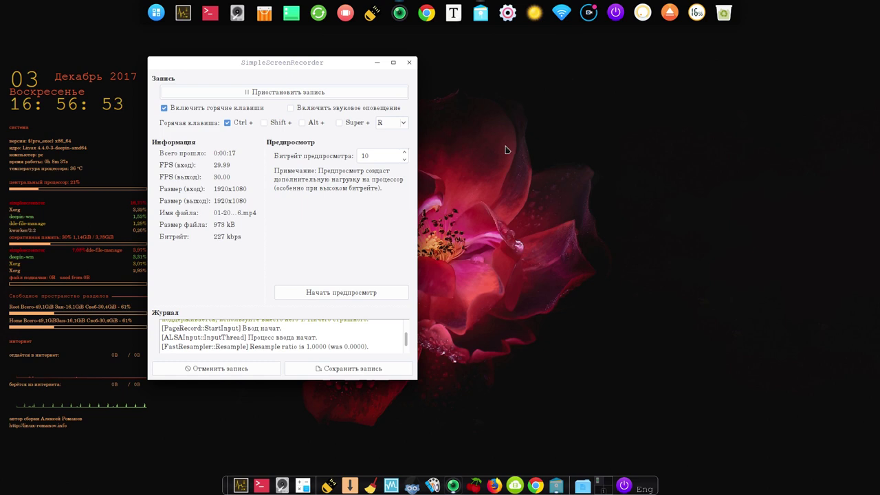
Open the Deepin system settings and examine the system information section.
click(508, 14)
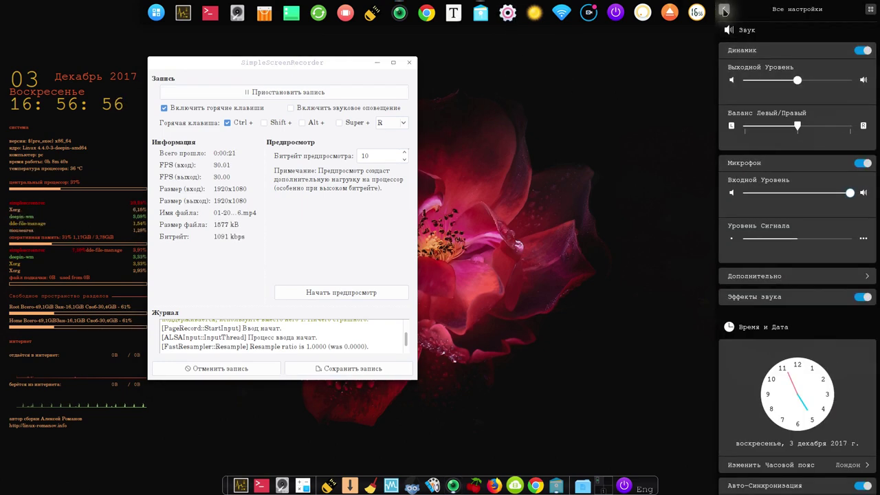
click(724, 11)
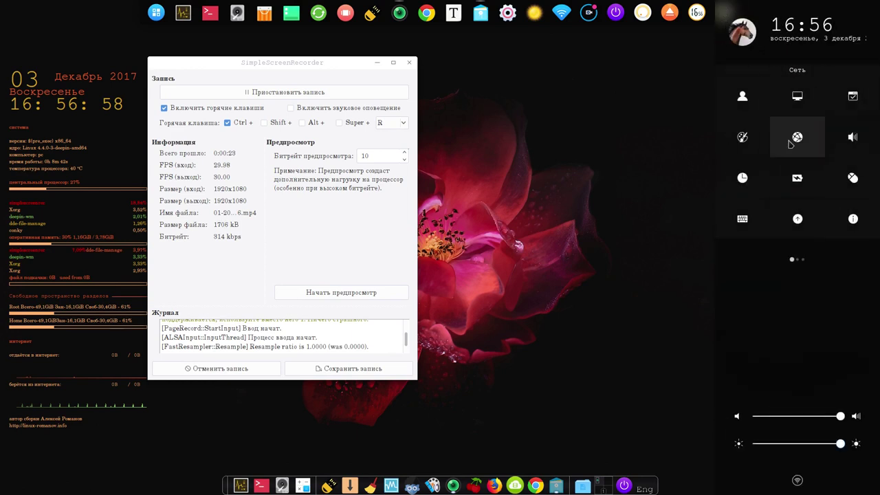
click(847, 222)
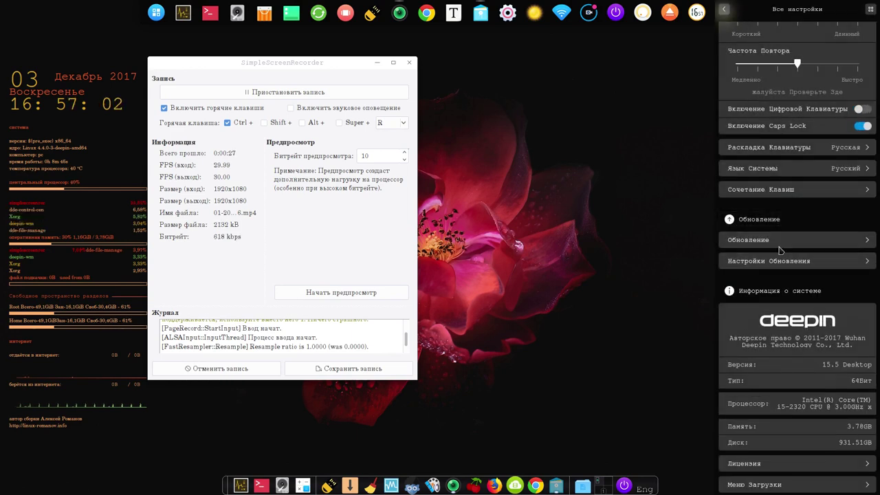
Check Deepin for updates, review the update settings, and close the settings.
click(779, 240)
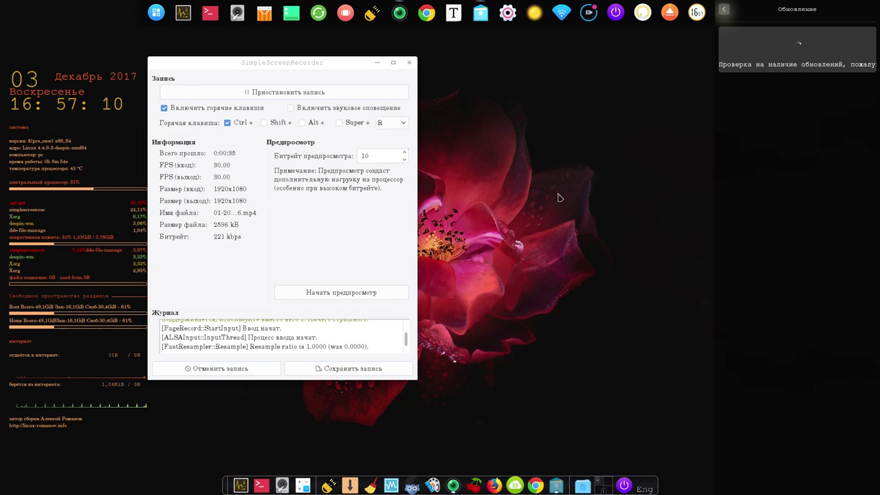
click(724, 10)
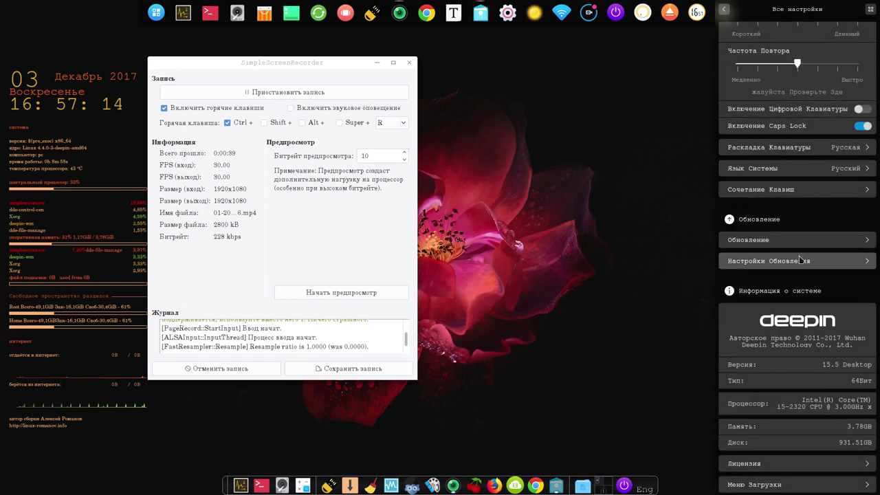
click(800, 261)
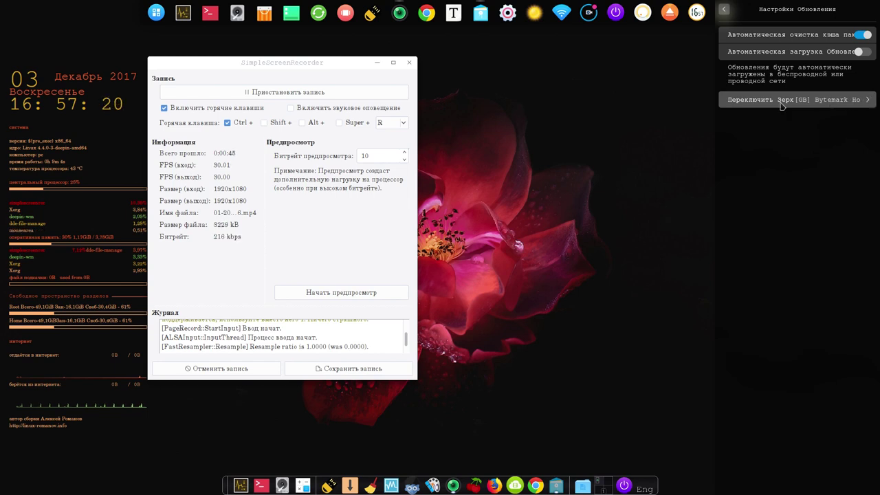
click(726, 13)
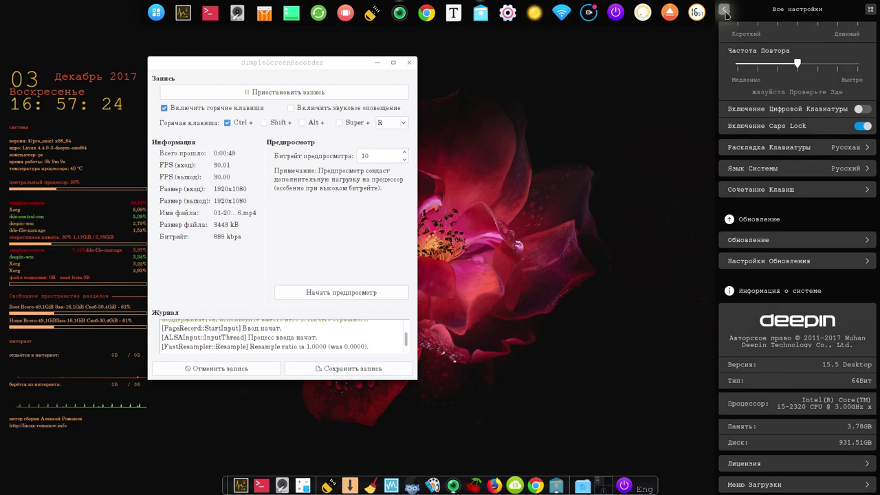
click(726, 12)
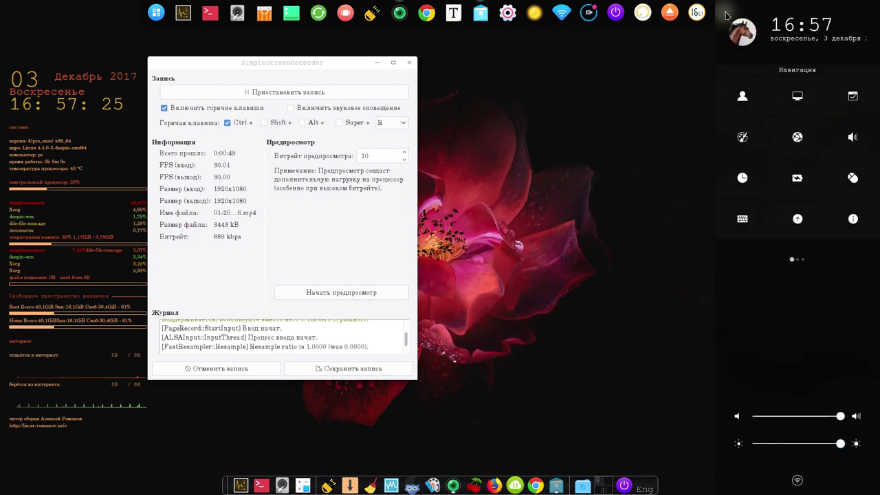
click(638, 125)
drag(331, 68, 518, 60)
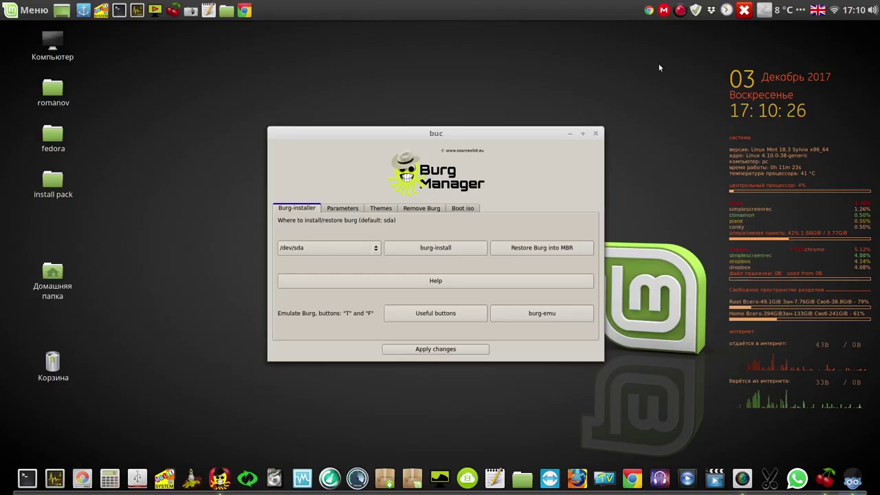
Close Burg Manager and Super Boot Manager, and open the screen recorder's controls.
click(595, 135)
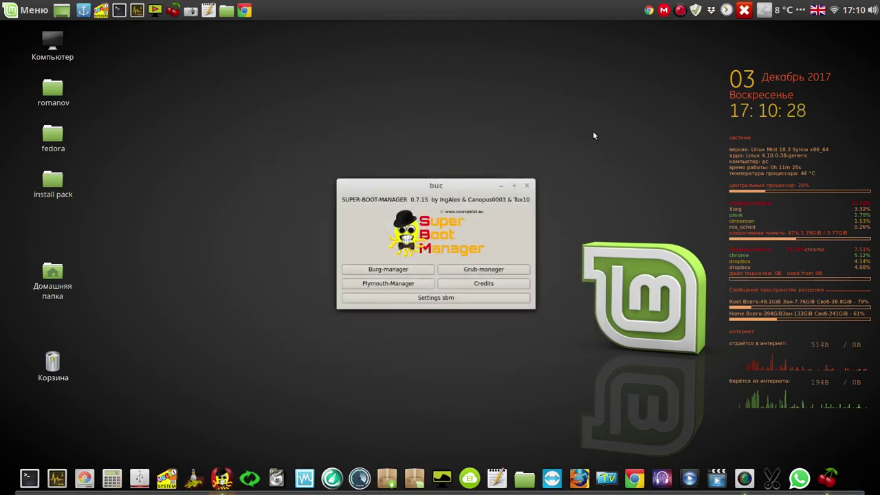
click(527, 187)
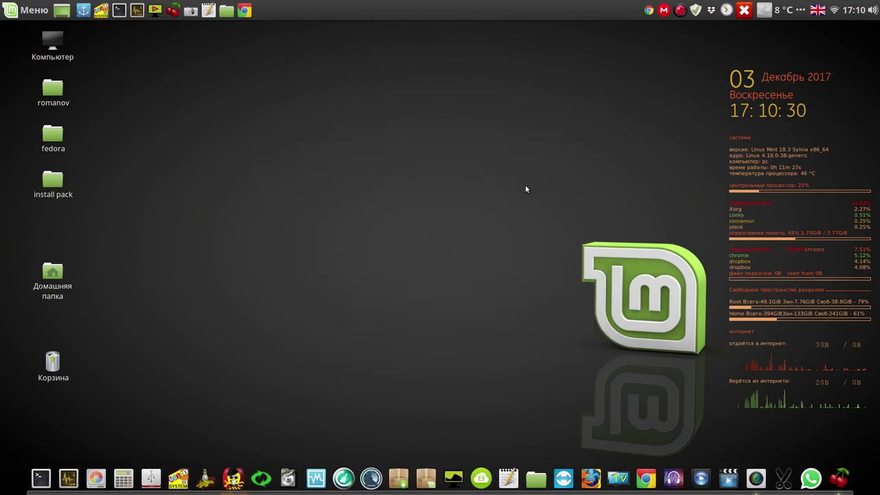
click(680, 11)
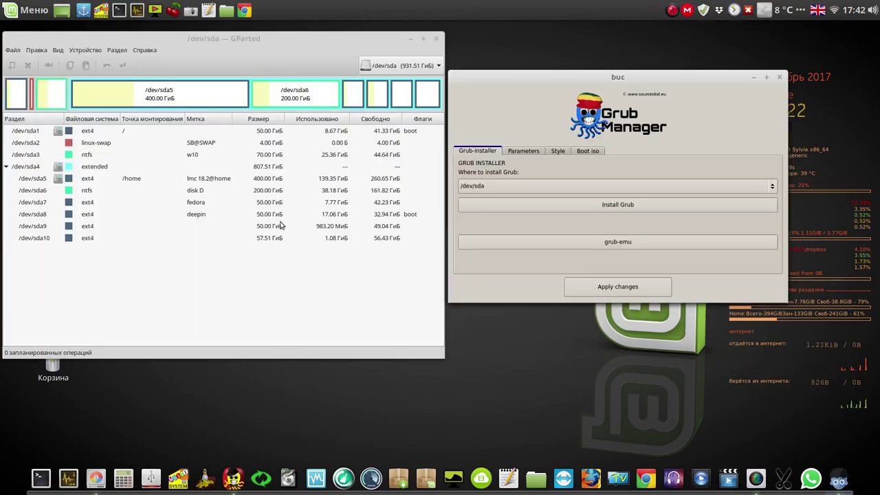
Examine the deepin, fedora and lmc 18.2@home partitions in GParted, selecting each in turn.
click(203, 216)
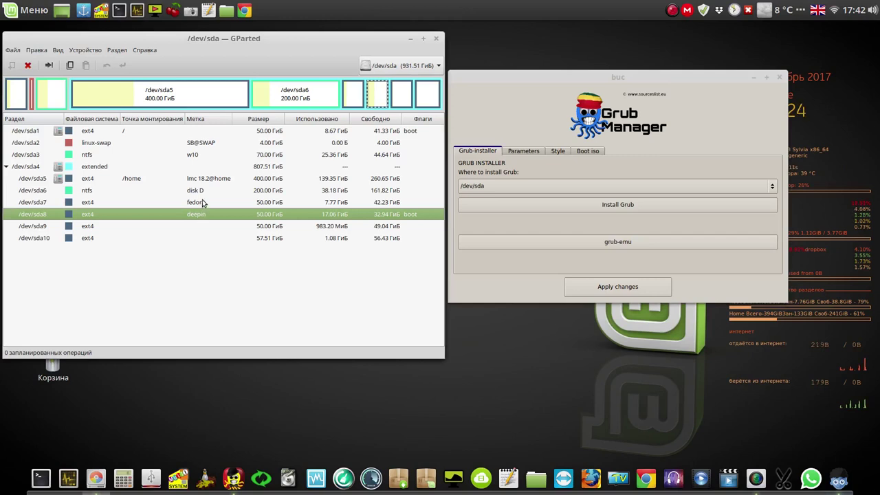
click(203, 202)
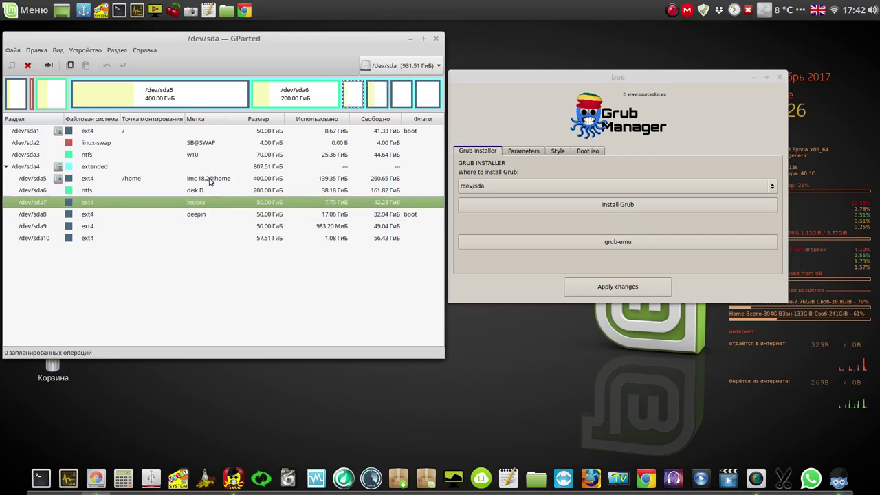
click(208, 178)
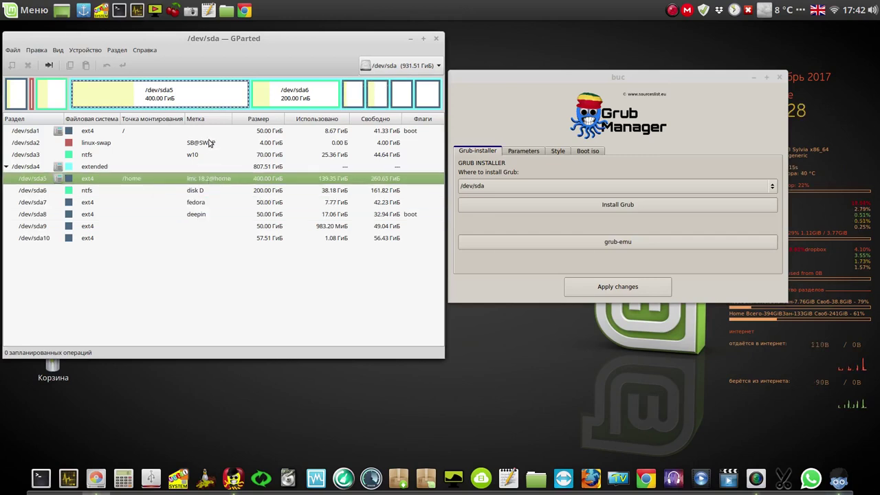
Preview the GRUB boot menu with grub-emu to check the listed systems, and close the emulator.
click(646, 244)
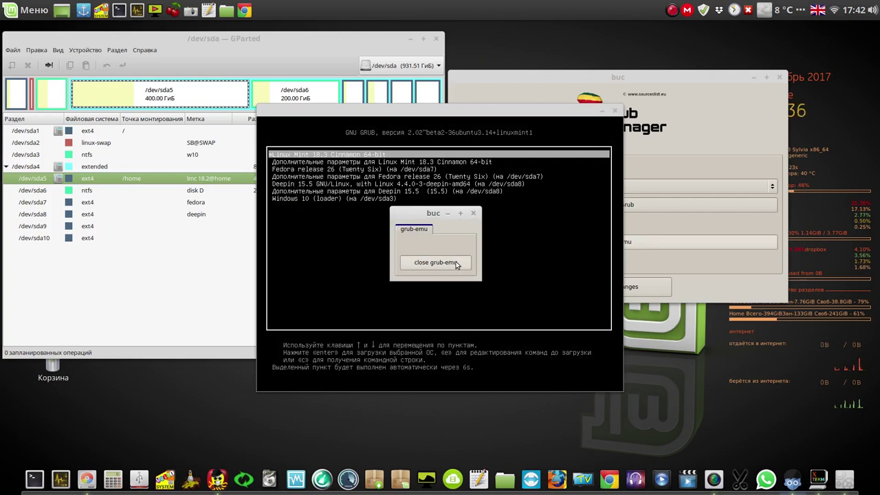
click(453, 262)
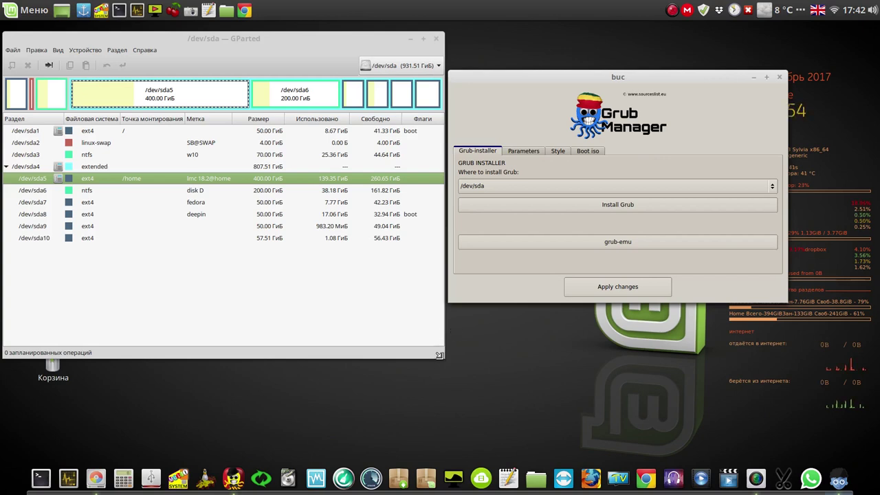
Shrink the GParted window, examine the unlabelled partitions /dev/sda9 and /dev/sda10, and open the screen recorder's controls.
drag(443, 359, 438, 276)
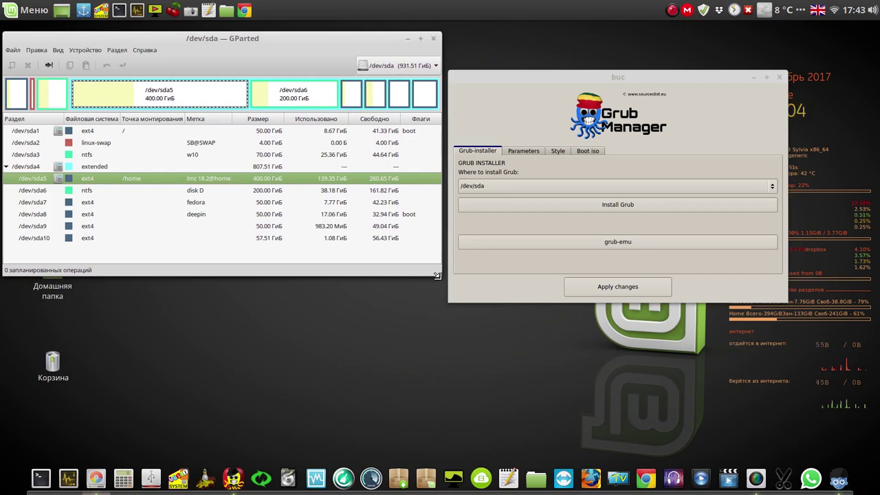
click(277, 228)
click(273, 239)
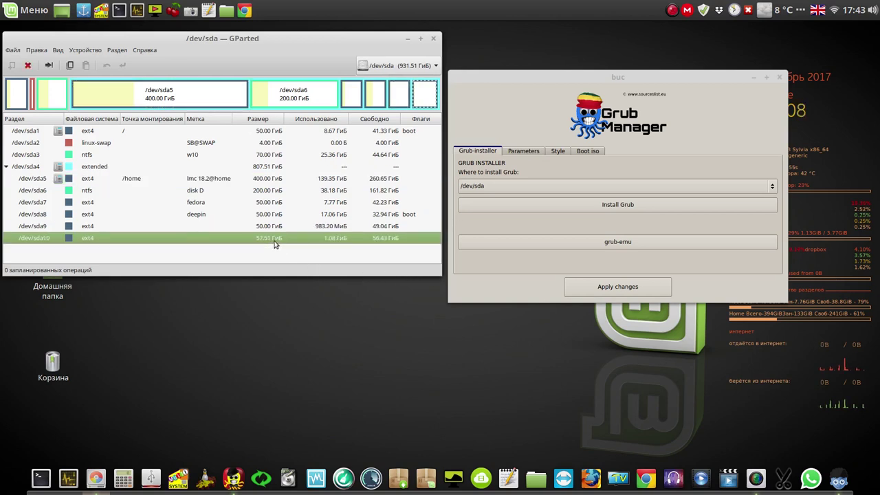
click(280, 227)
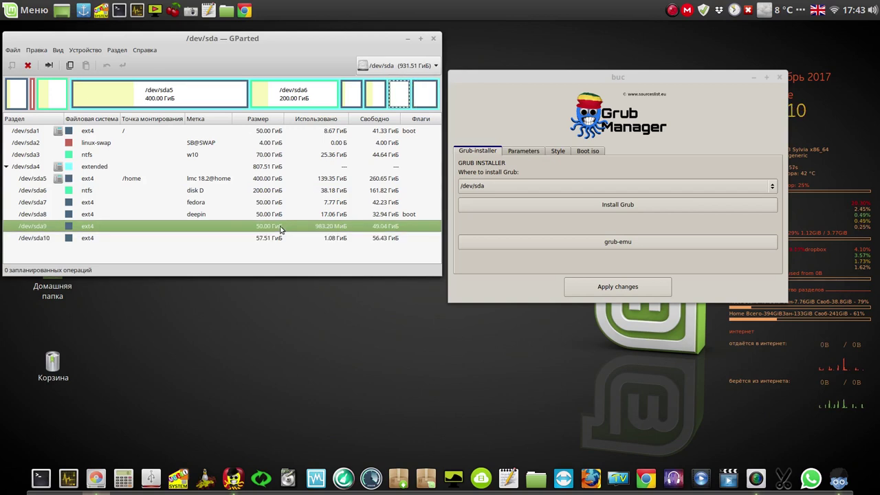
click(279, 239)
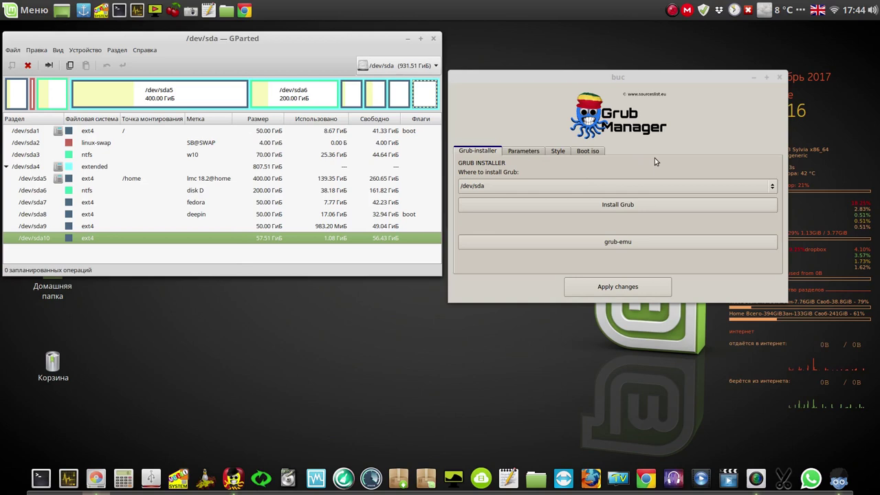
click(673, 12)
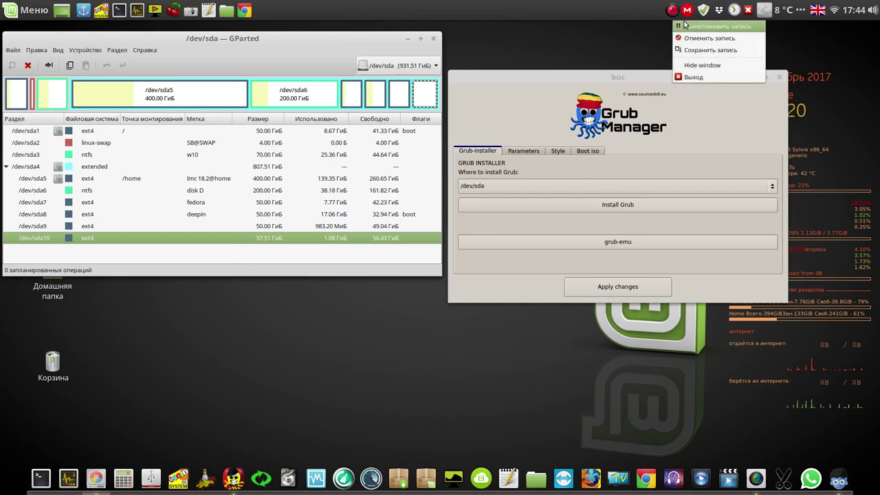